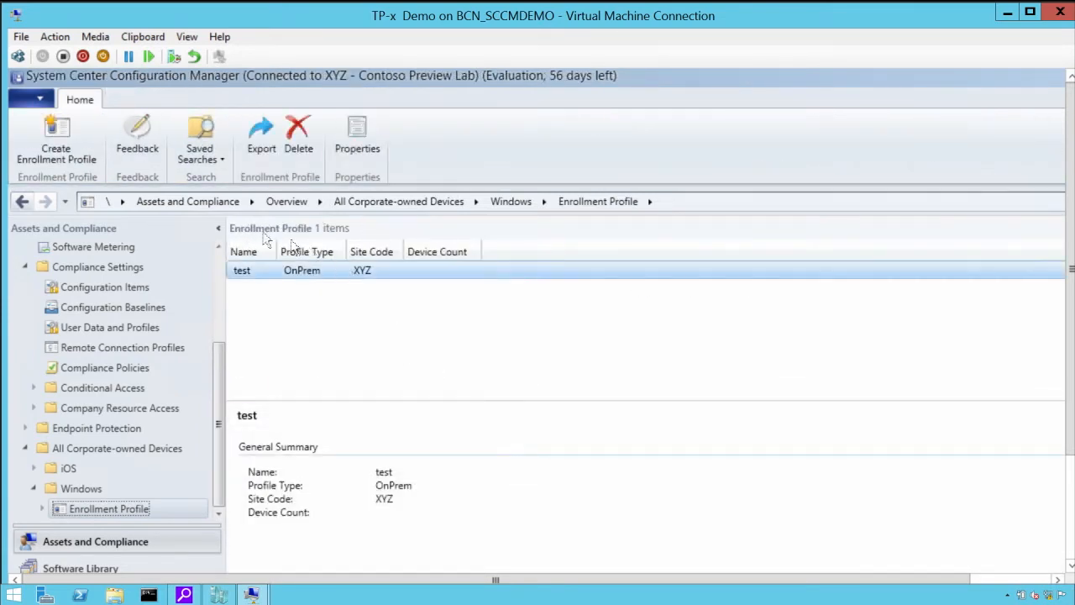
Step: Start a new enrollment profile named "test" with On-Premises as the management authority
left_click(59, 152)
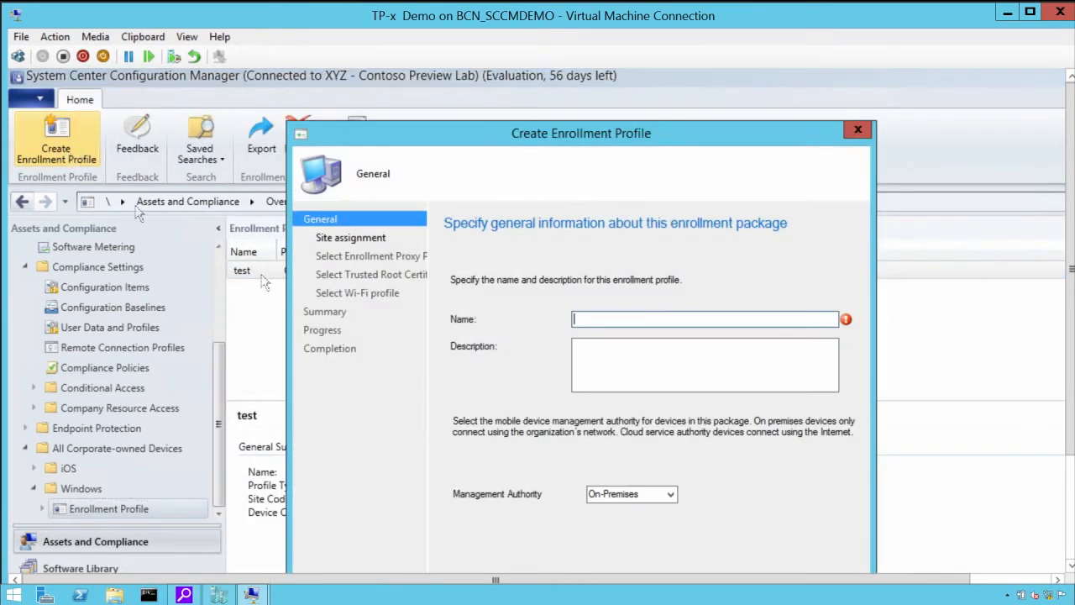
left_click(671, 494)
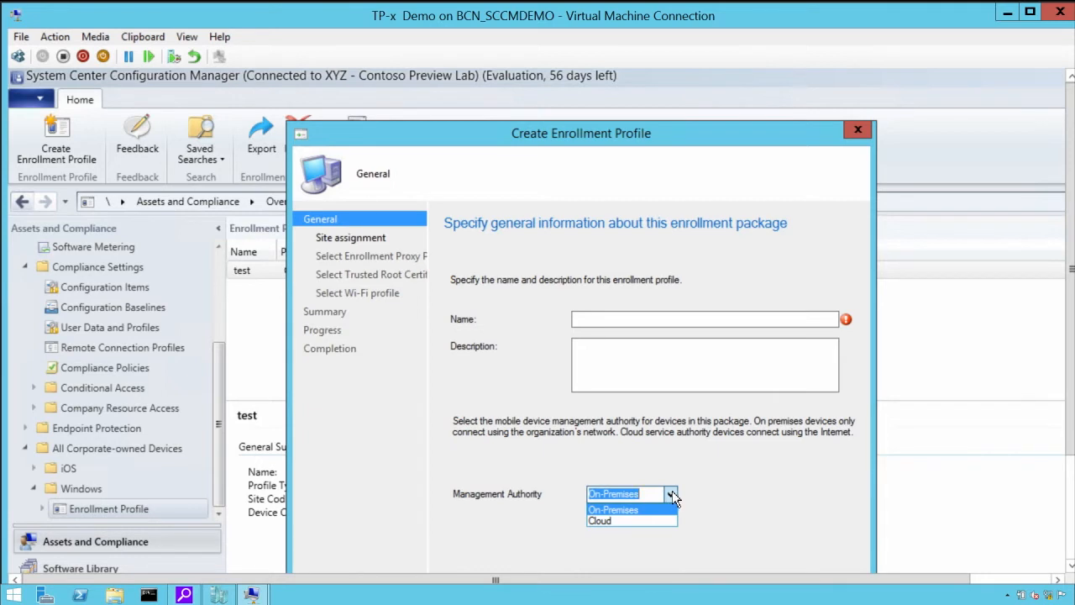
left_click(706, 470)
left_click(610, 319)
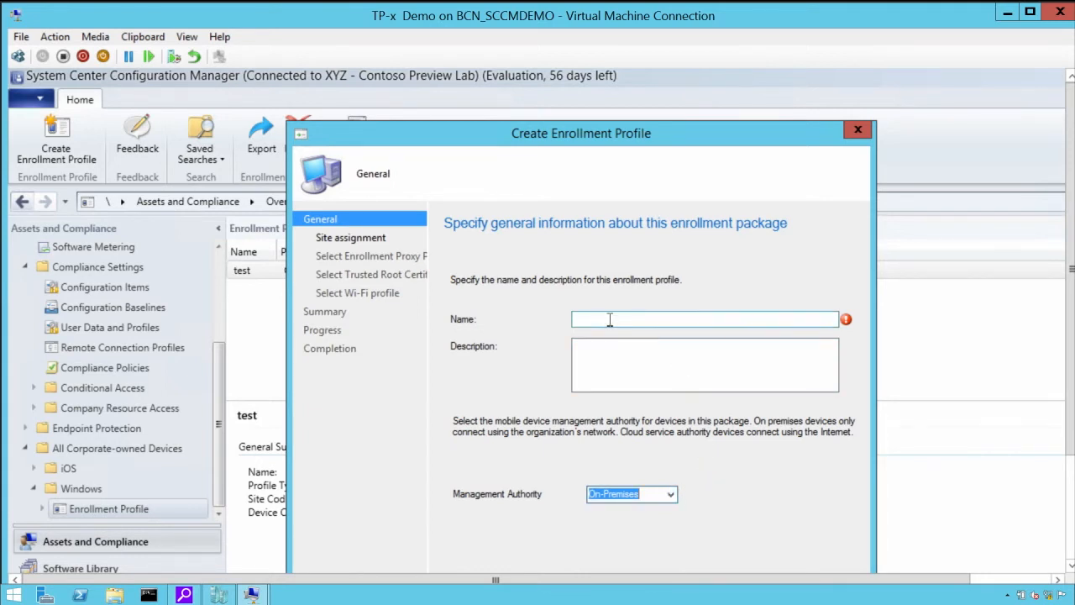
left_click(382, 241)
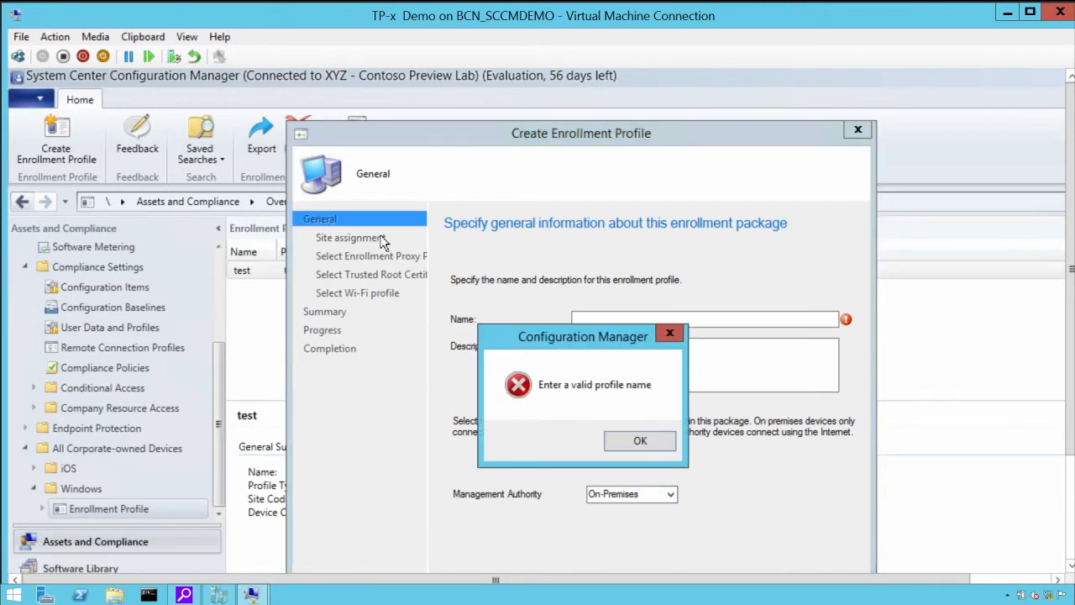
left_click(636, 439)
type("test")
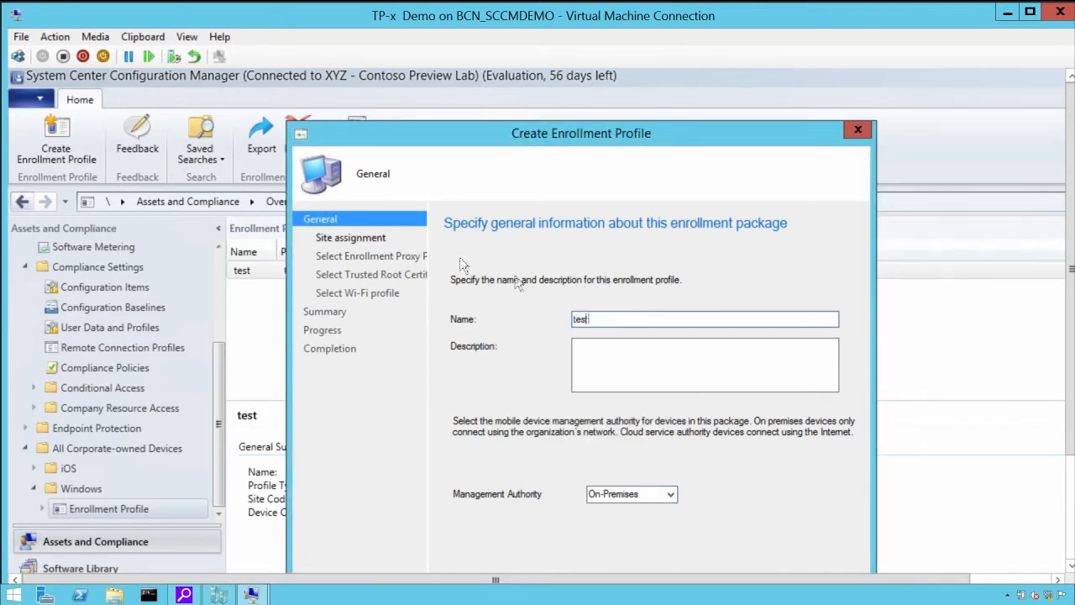
left_click(347, 240)
left_click(673, 324)
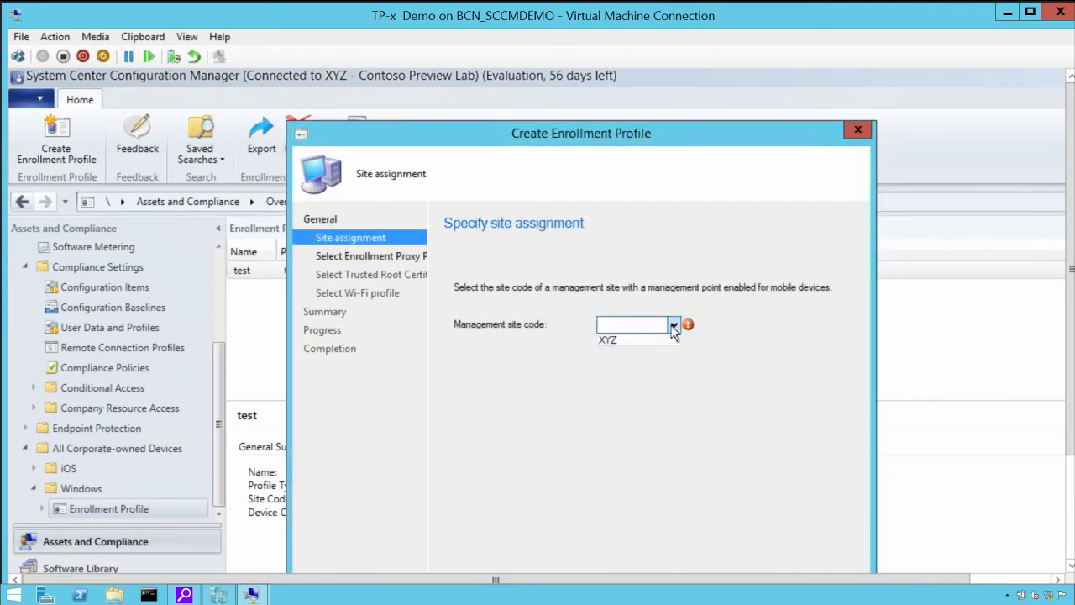
left_click(642, 340)
left_click(379, 258)
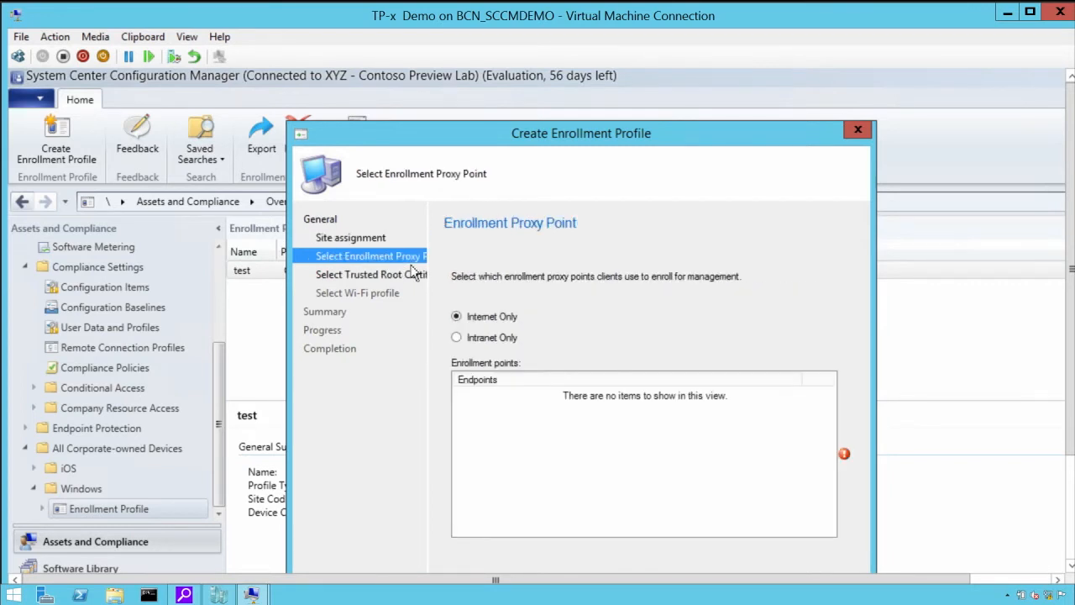
left_click(476, 339)
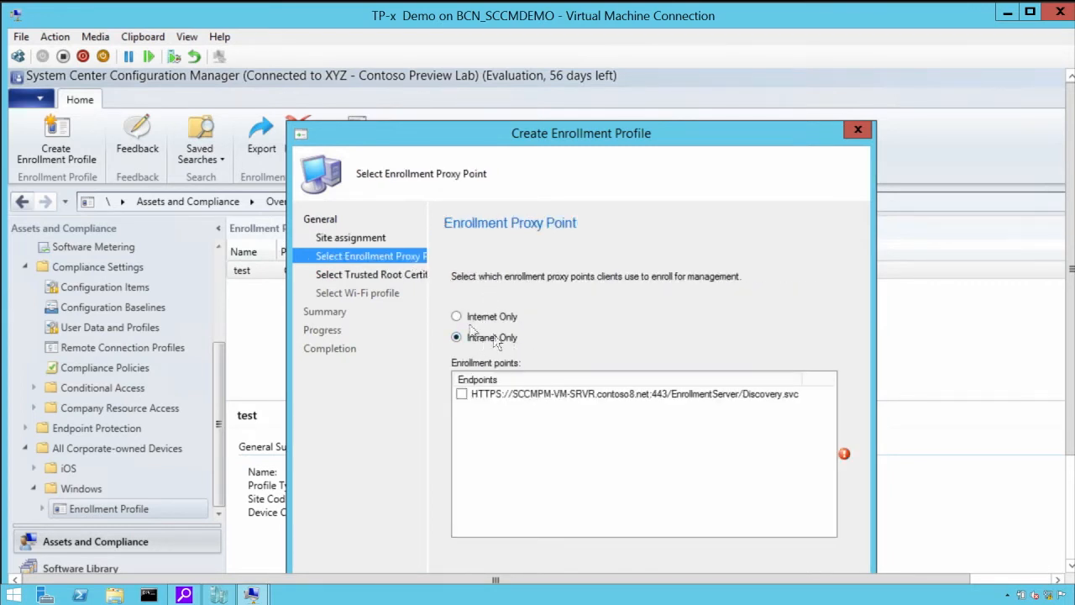
left_click(461, 394)
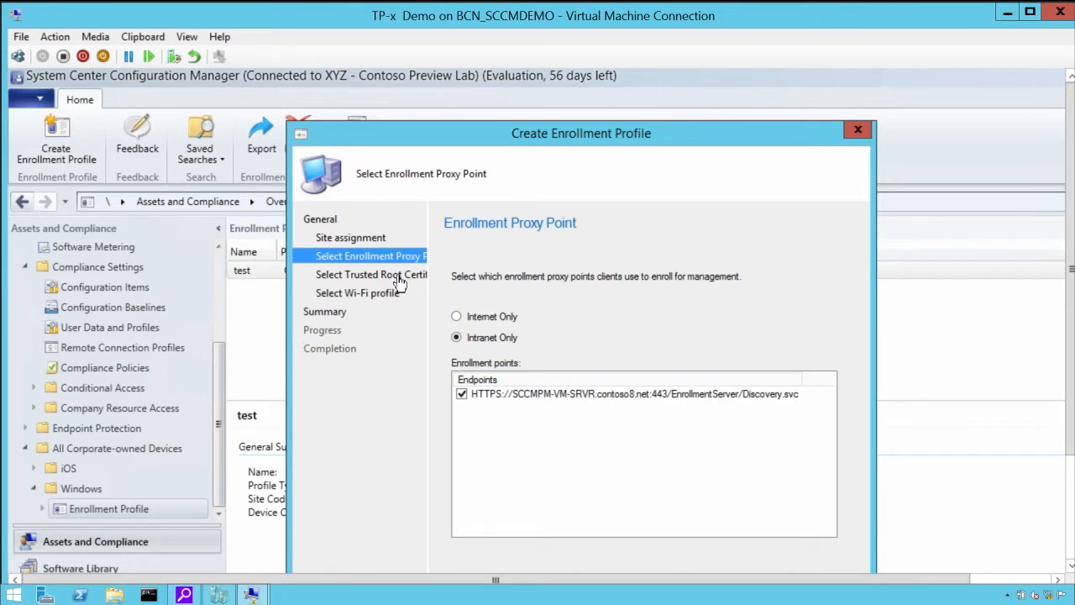
Step: Review the profile's trusted root certificate, Wi-Fi and summary settings, and discard the new enrollment profile
left_click(396, 275)
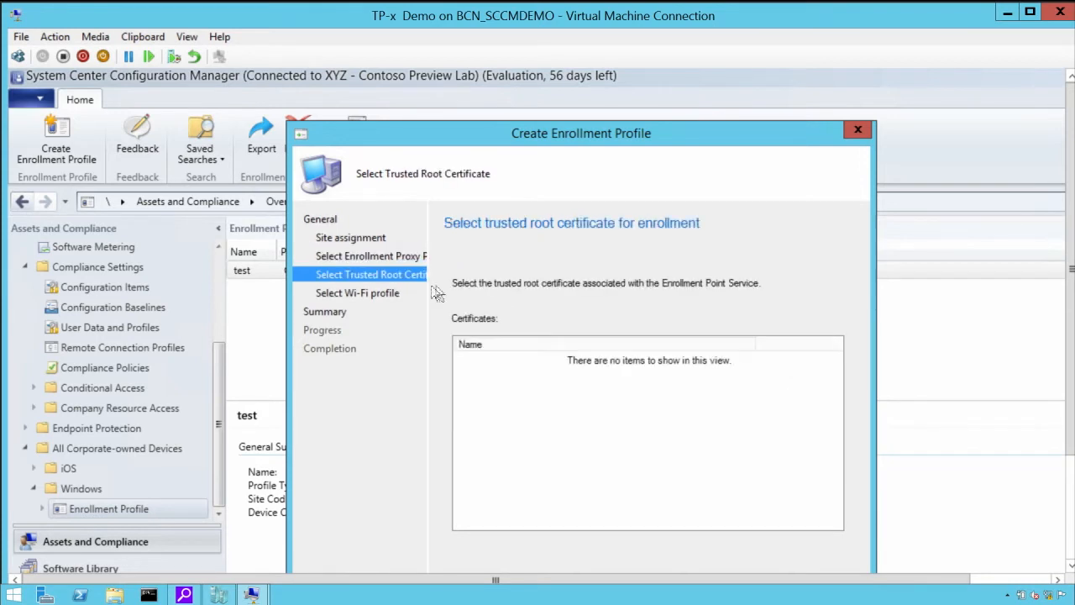
left_click(377, 296)
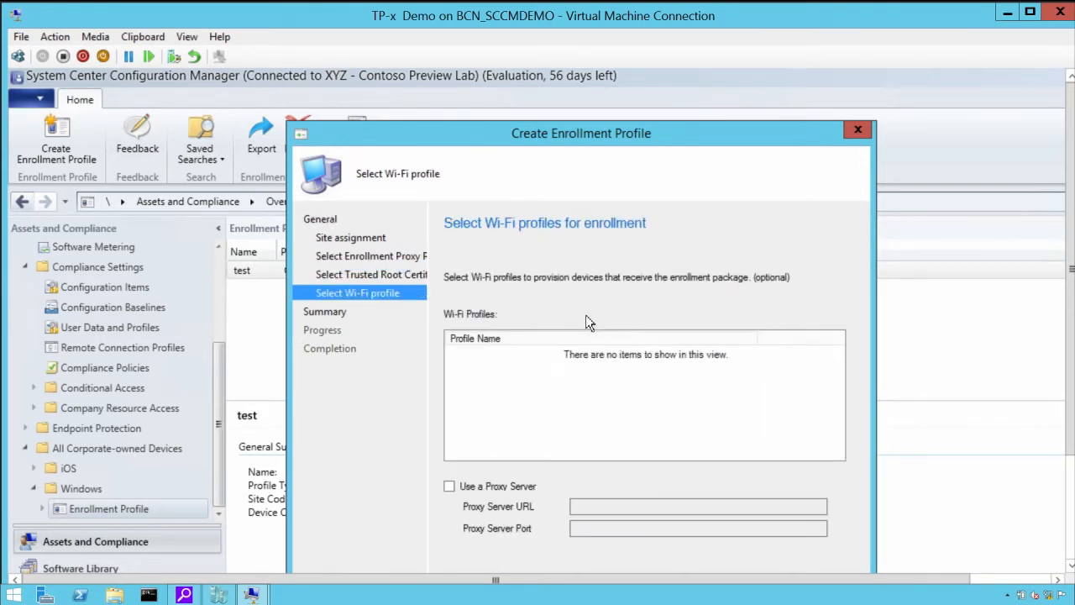
left_click(340, 311)
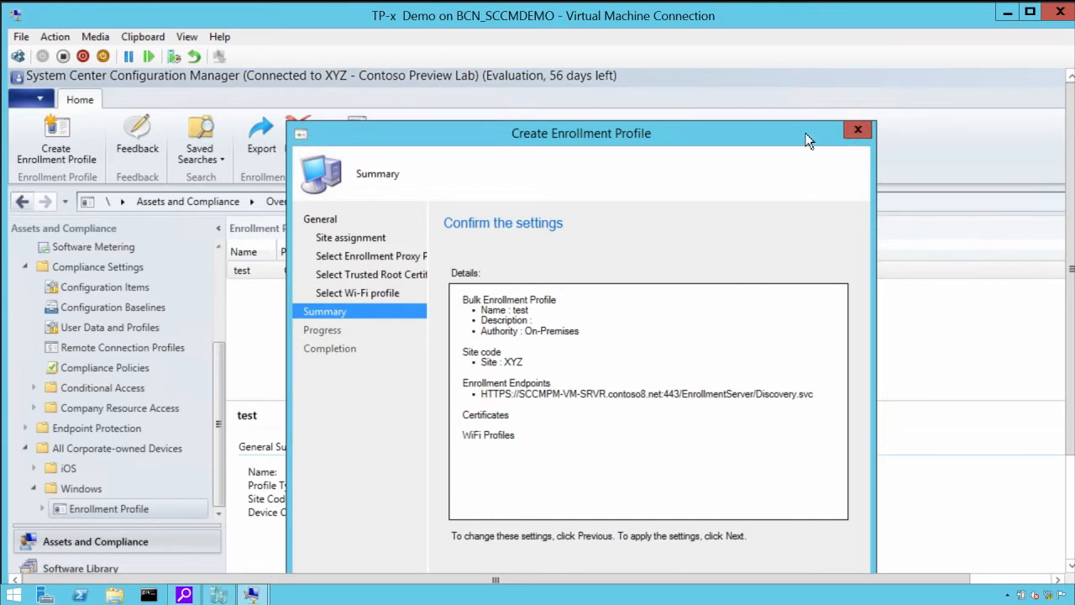
left_click(855, 132)
left_click(615, 440)
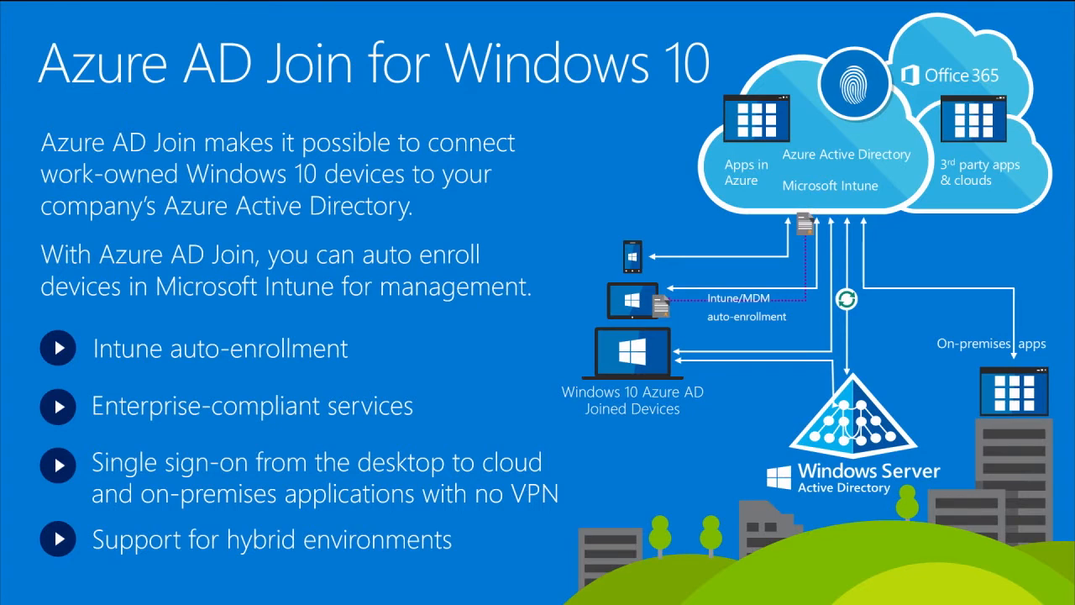
key("Right")
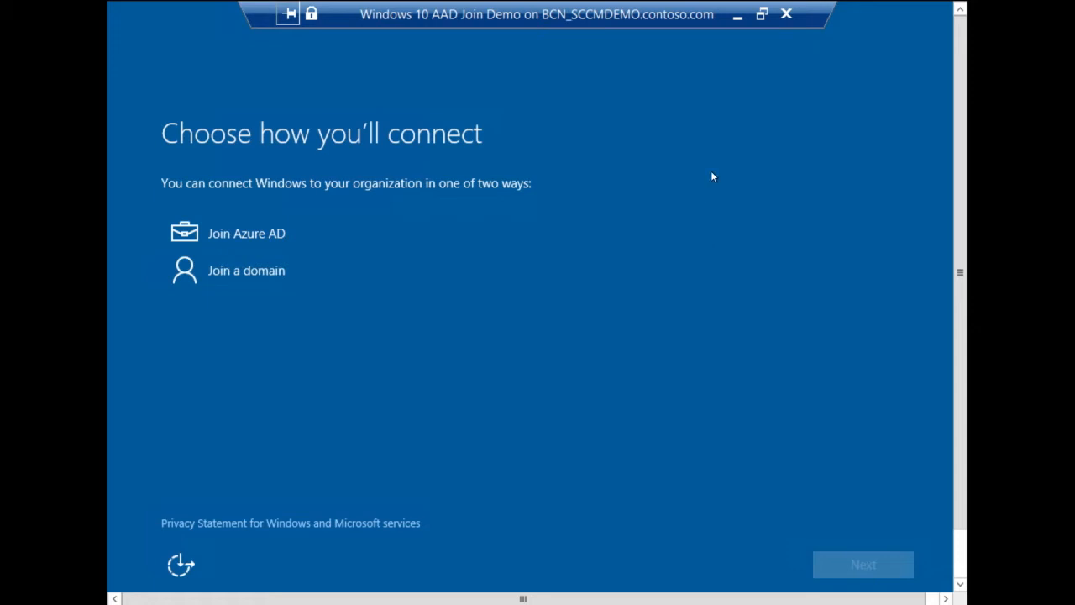
Step: Choose to connect Windows by joining Azure AD and enter the work account's e-mail address
left_click(298, 240)
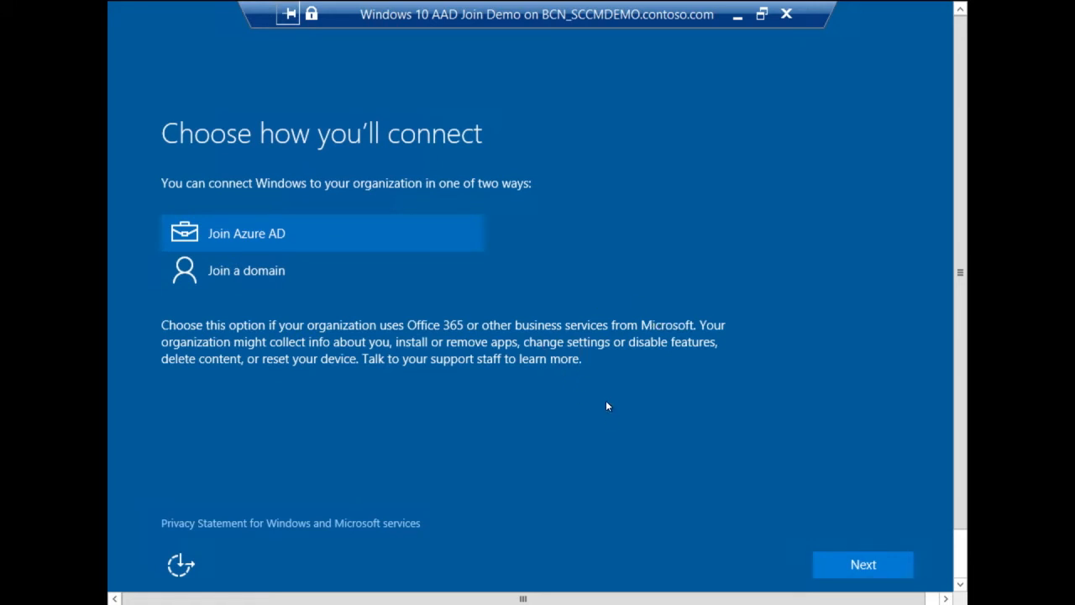
left_click(862, 566)
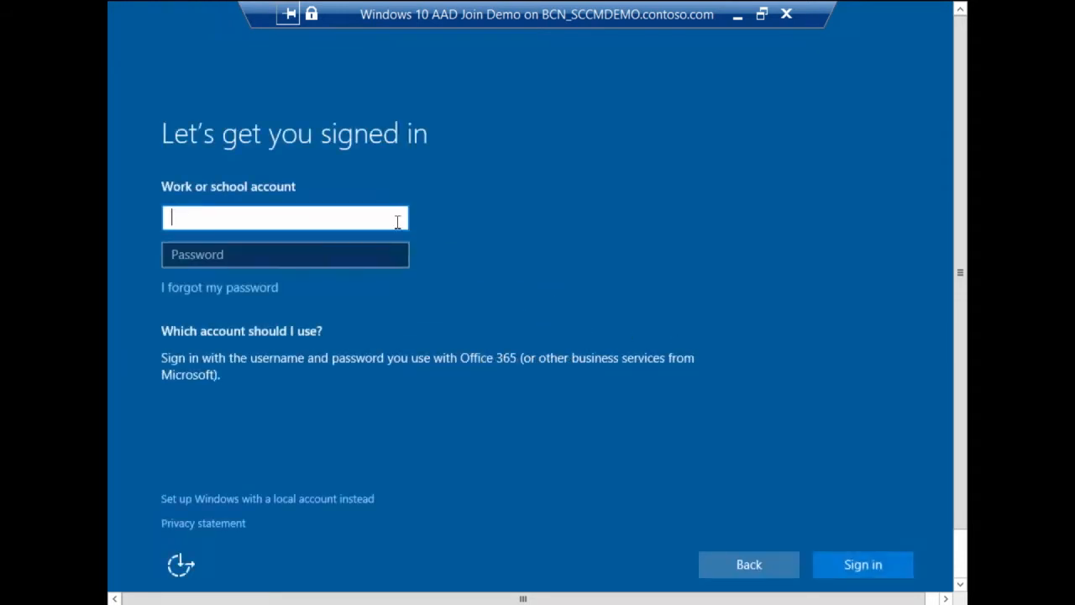
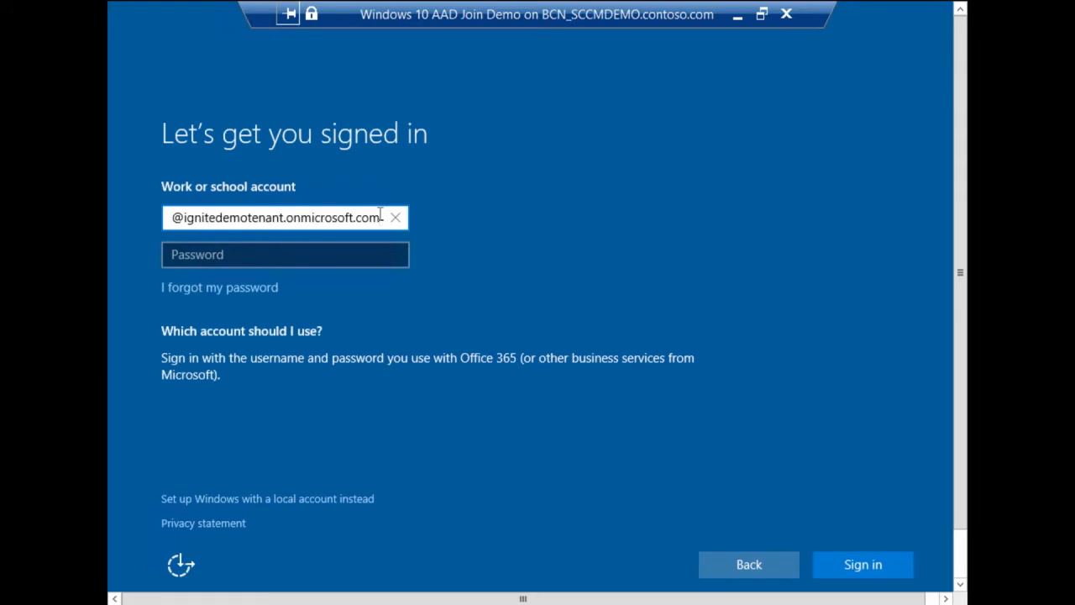
Step: Enter the work account password and sign in
left_click(344, 257)
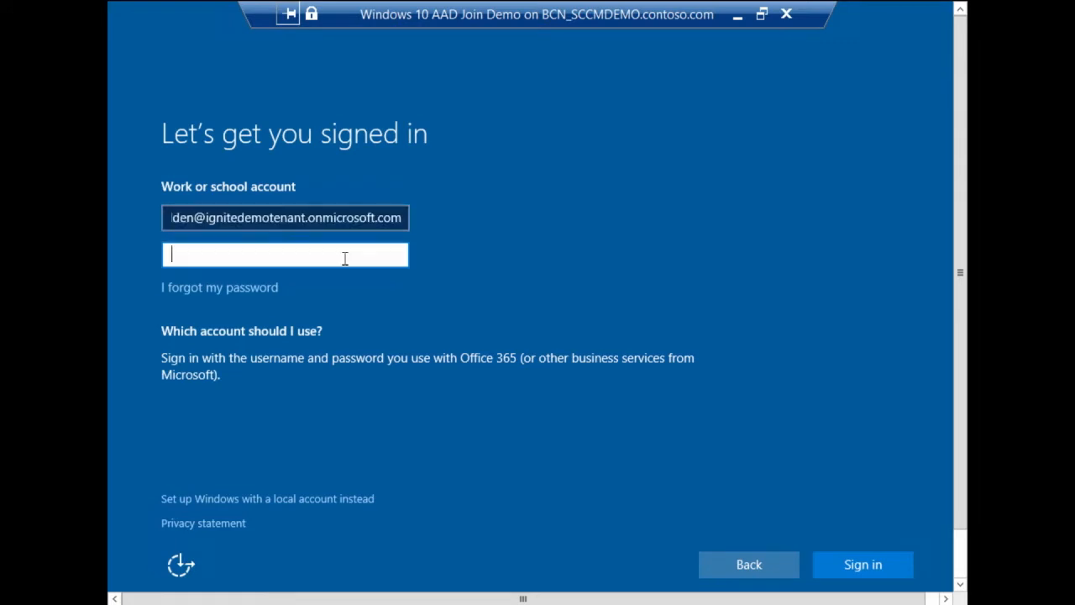
type("************")
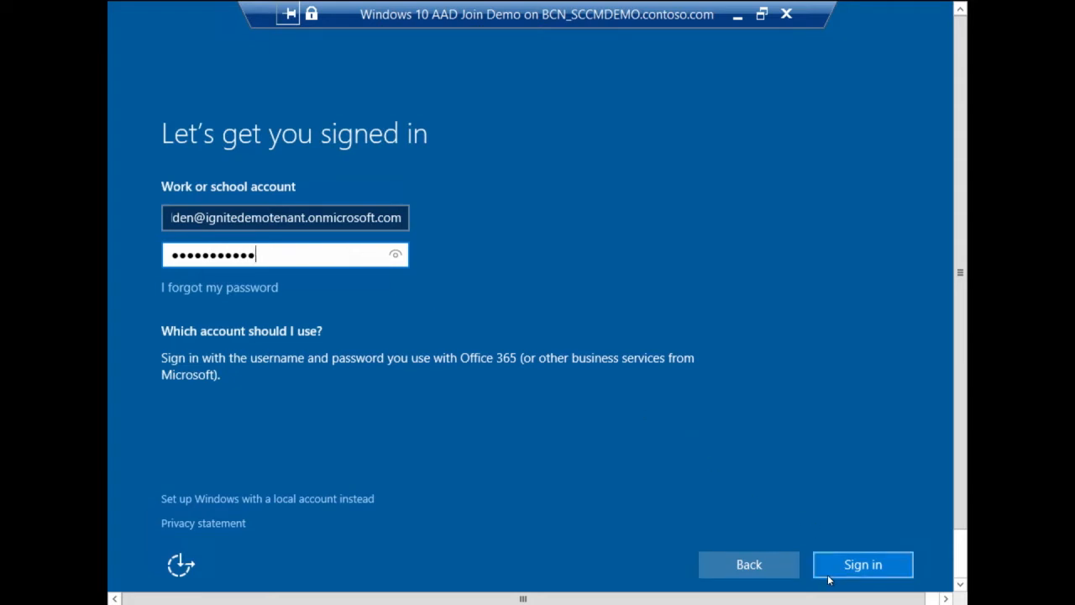
left_click(863, 565)
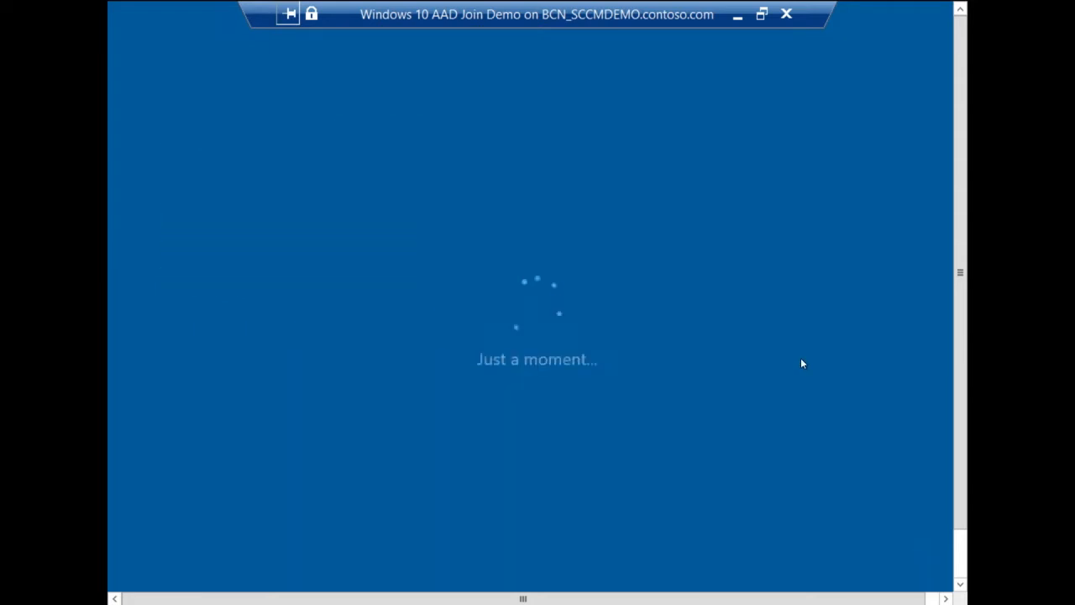
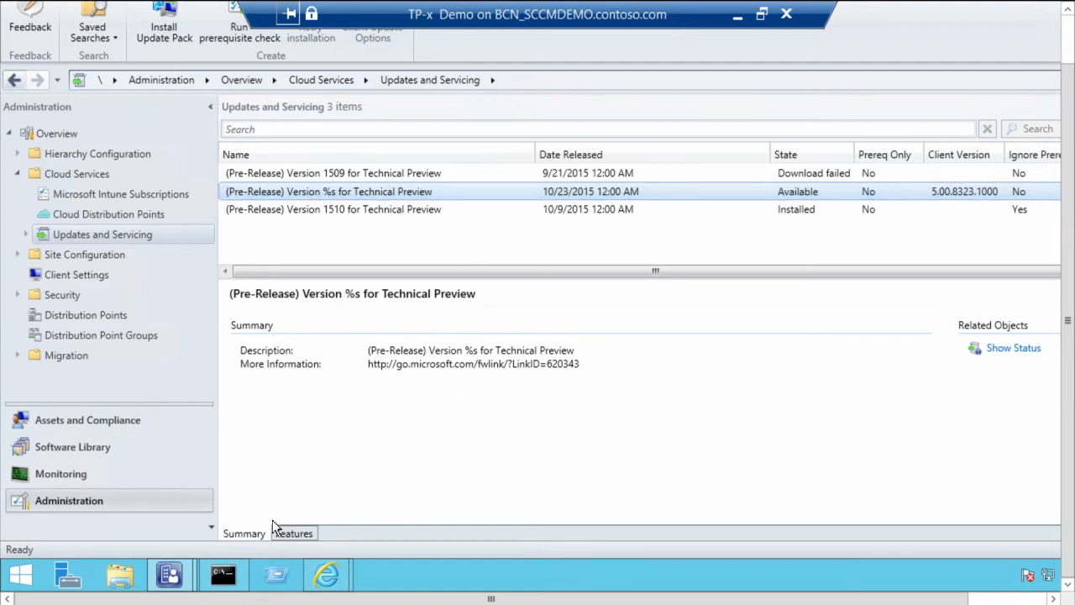
Step: Examine the features, summary and available actions of the (Pre-Release) Version %s for Technical Preview update
left_click(308, 535)
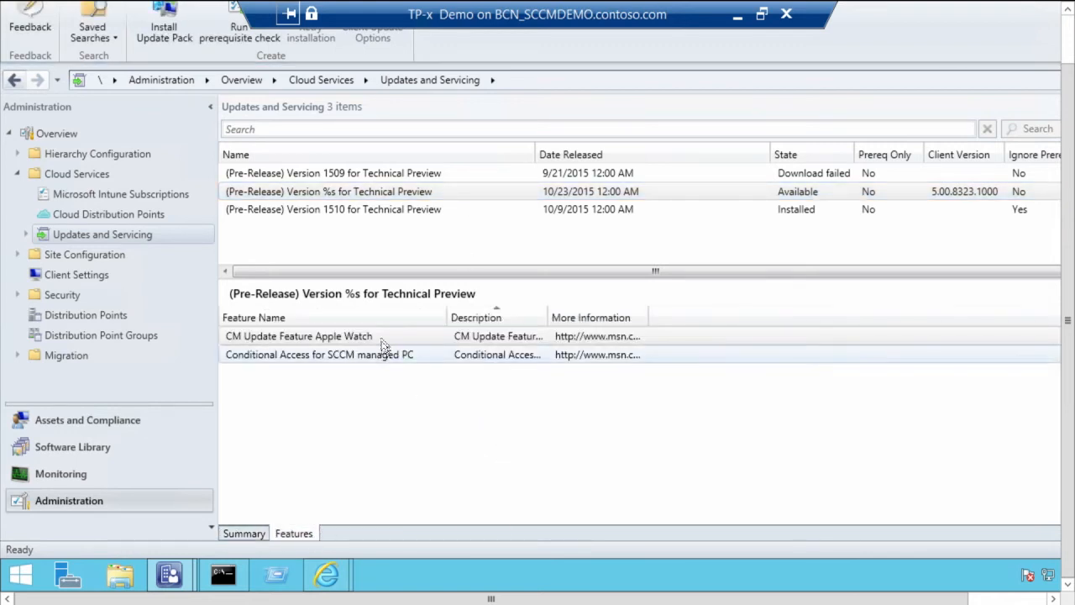
left_click(368, 336)
left_click(365, 357)
left_click(247, 531)
right_click(429, 190)
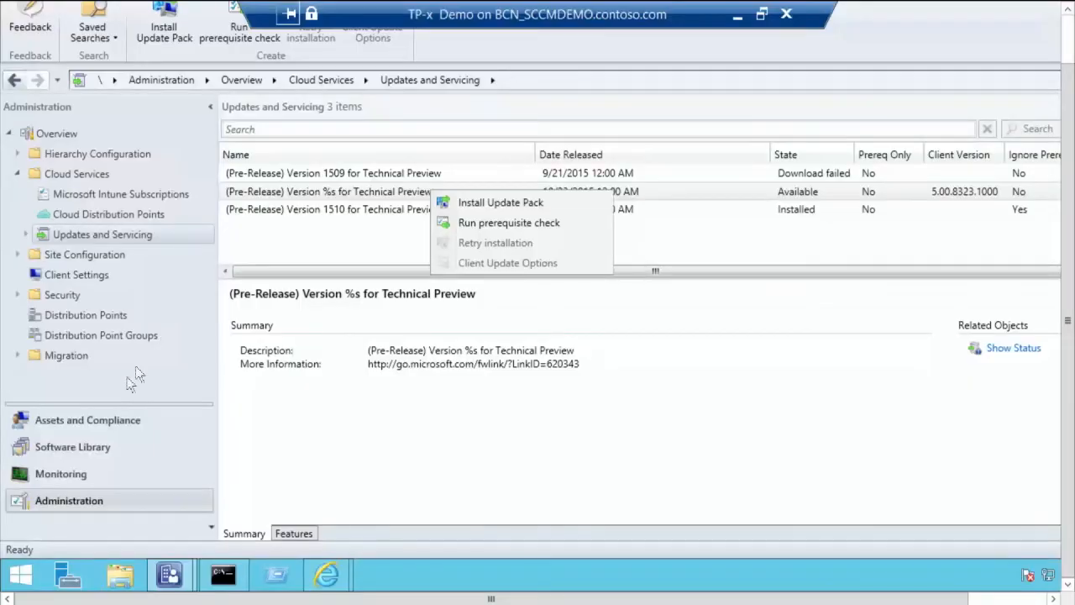
Step: Start a servicing plan from the Windows 10 Servicing dashboard and name it Contoso IT Current Branch
left_click(94, 447)
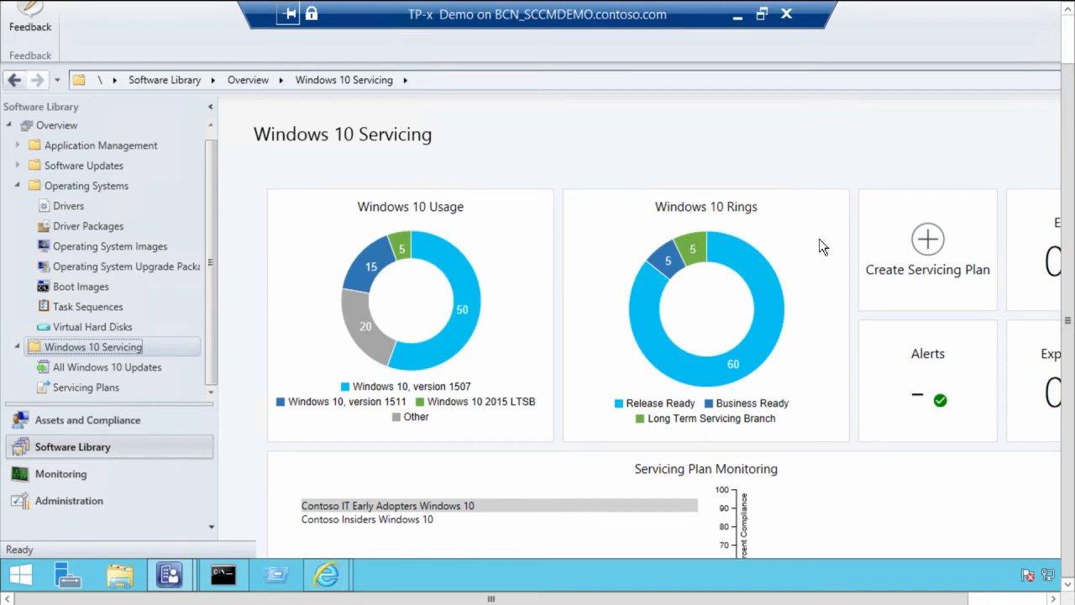
left_click(928, 240)
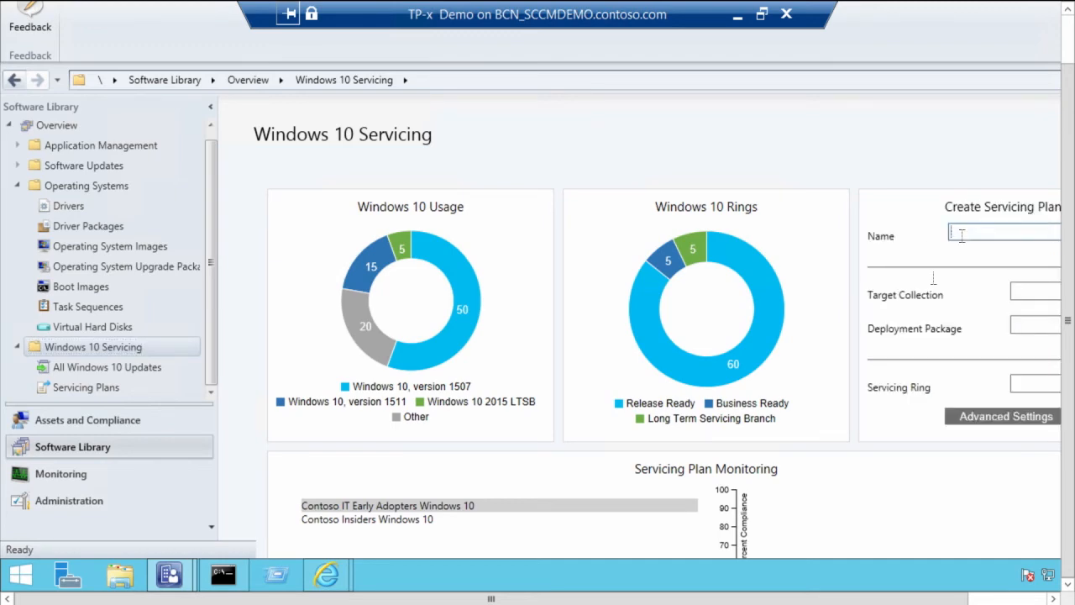
left_click_drag(535, 598, 615, 598)
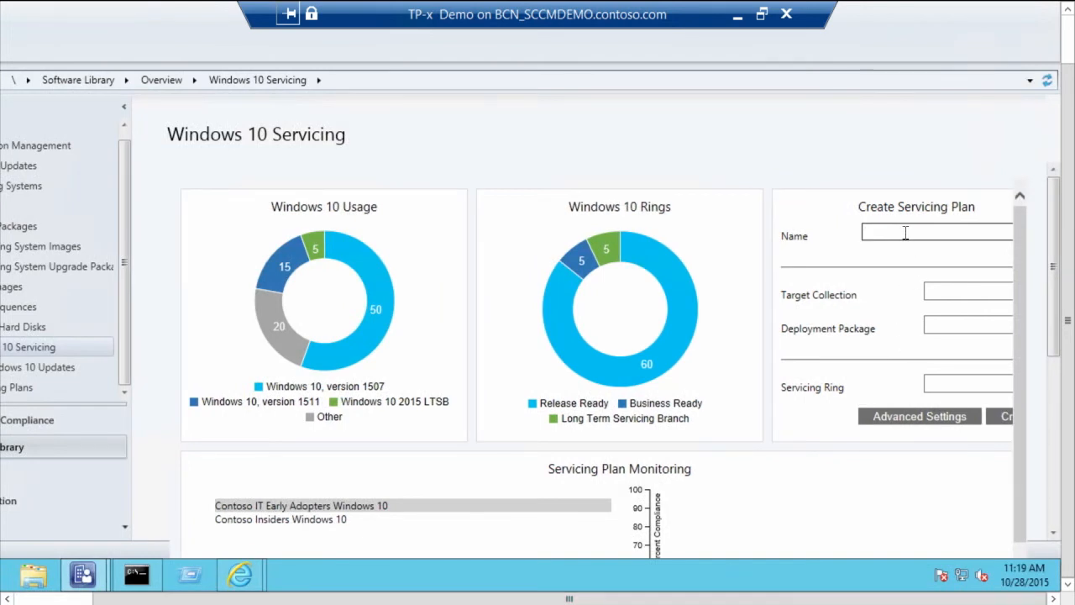
type("Contoso IT")
type("rent Branch")
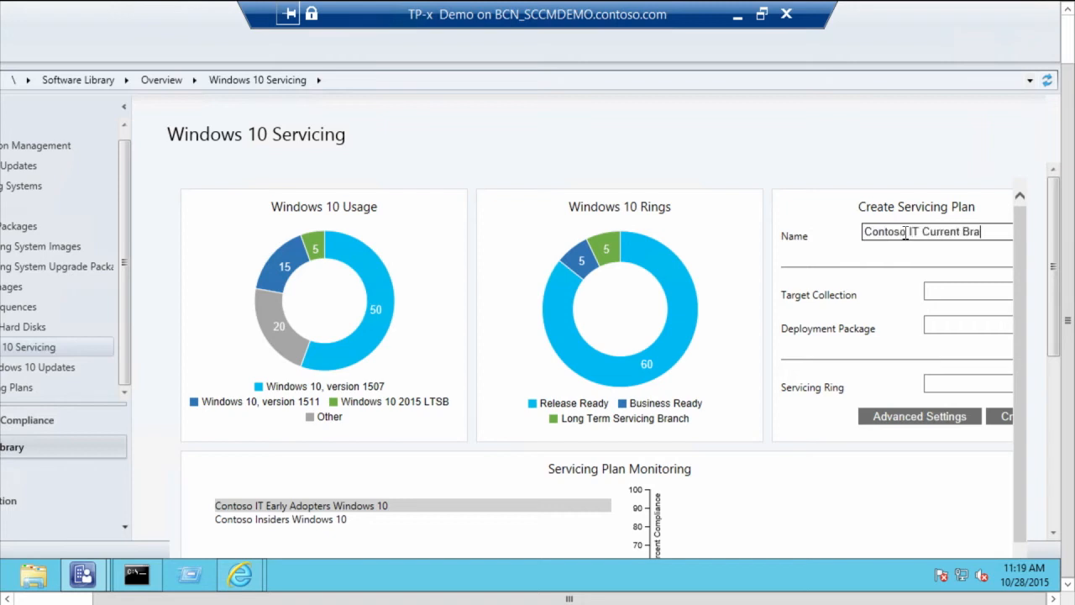
Step: Set the plan's target collection to Contoso Insiders Windows 10, deployment package to Win10 CBB and servicing ring to Release Ready (Current Branch)
left_click(981, 297)
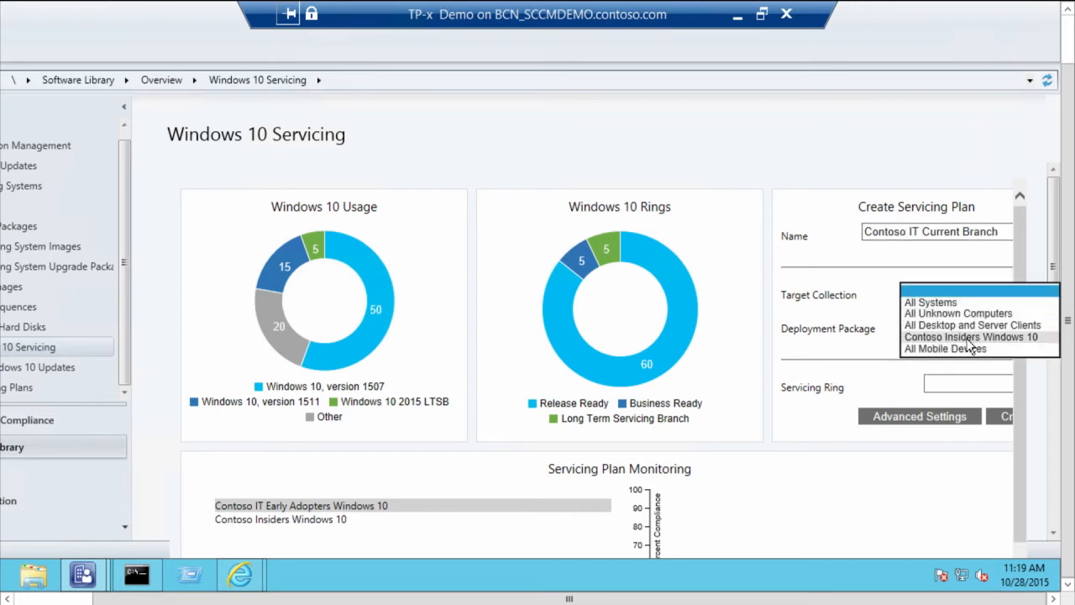
left_click(970, 336)
left_click(960, 331)
left_click(963, 336)
left_click(945, 388)
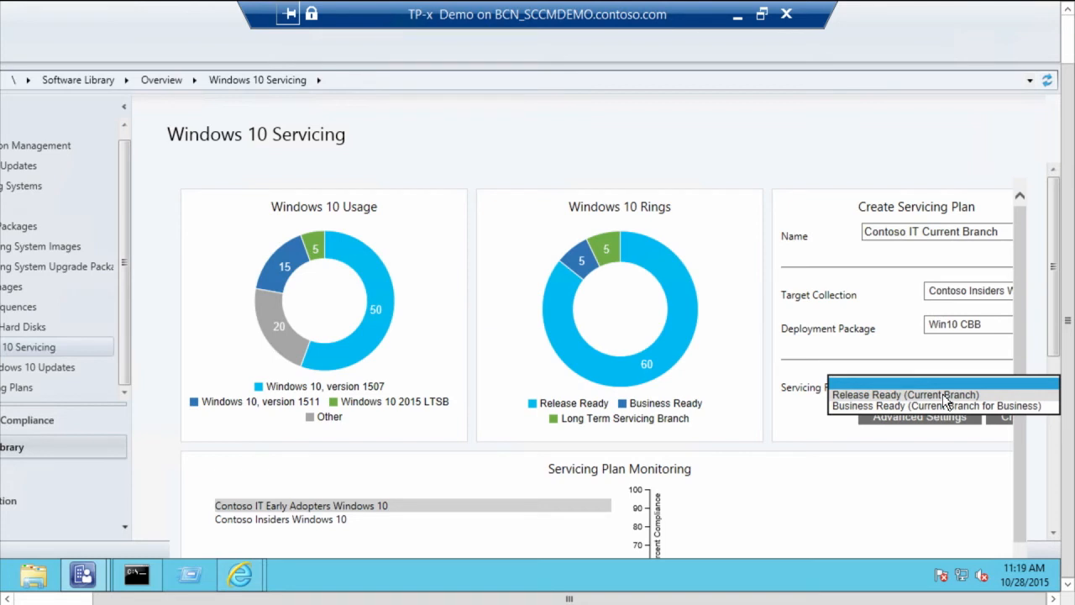
left_click(947, 397)
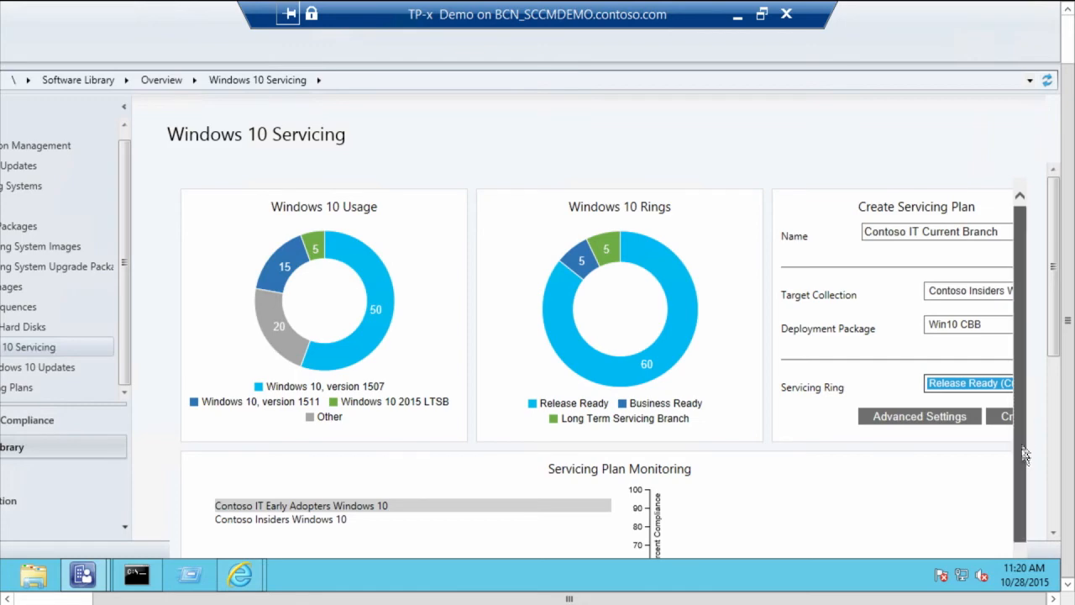
Step: Compare the compliance monitoring of the Contoso IT Early Adopters Windows 10 and Contoso Insiders Windows 10 servicing plans
scroll(1023, 435, "down", 2)
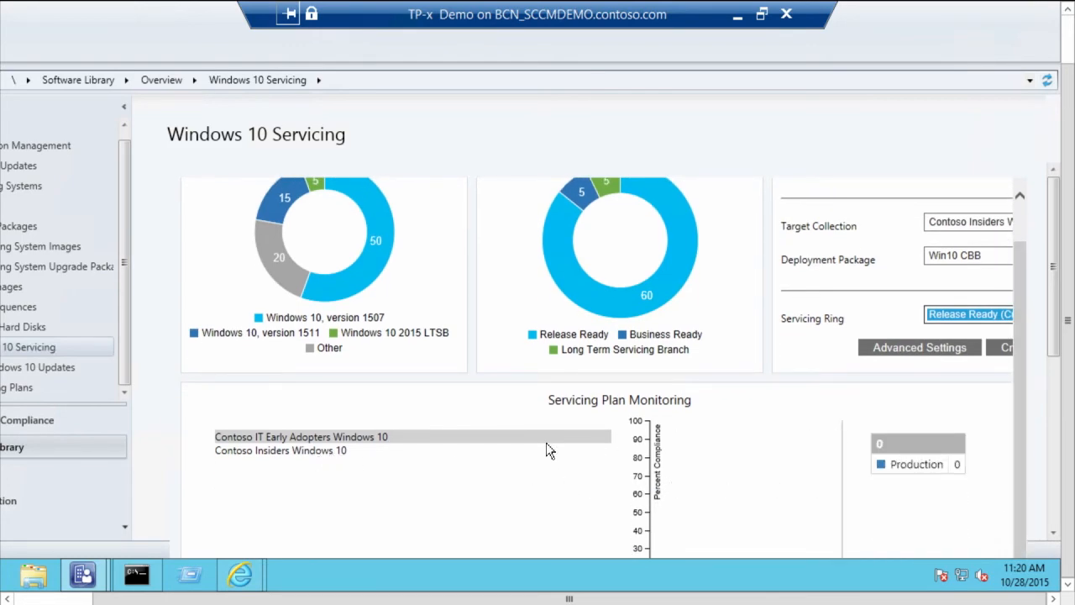
left_click(326, 451)
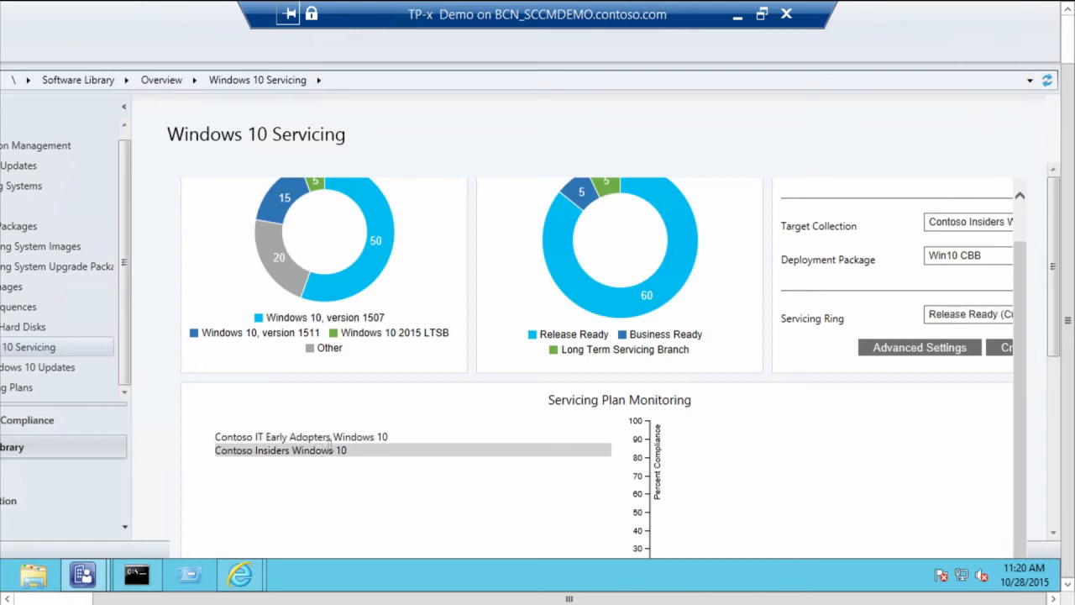
left_click(336, 435)
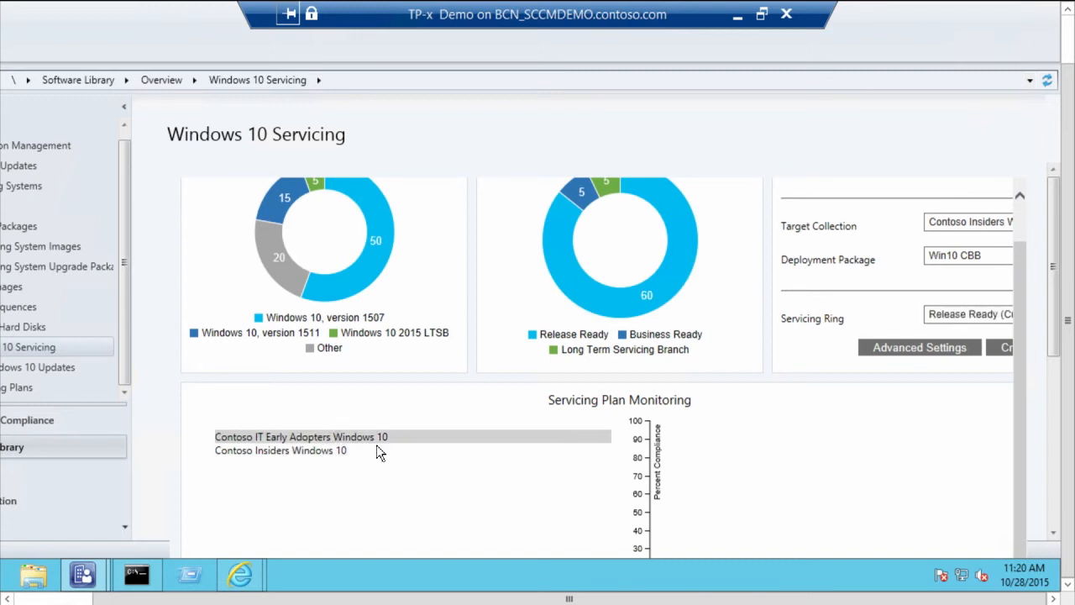
left_click(328, 451)
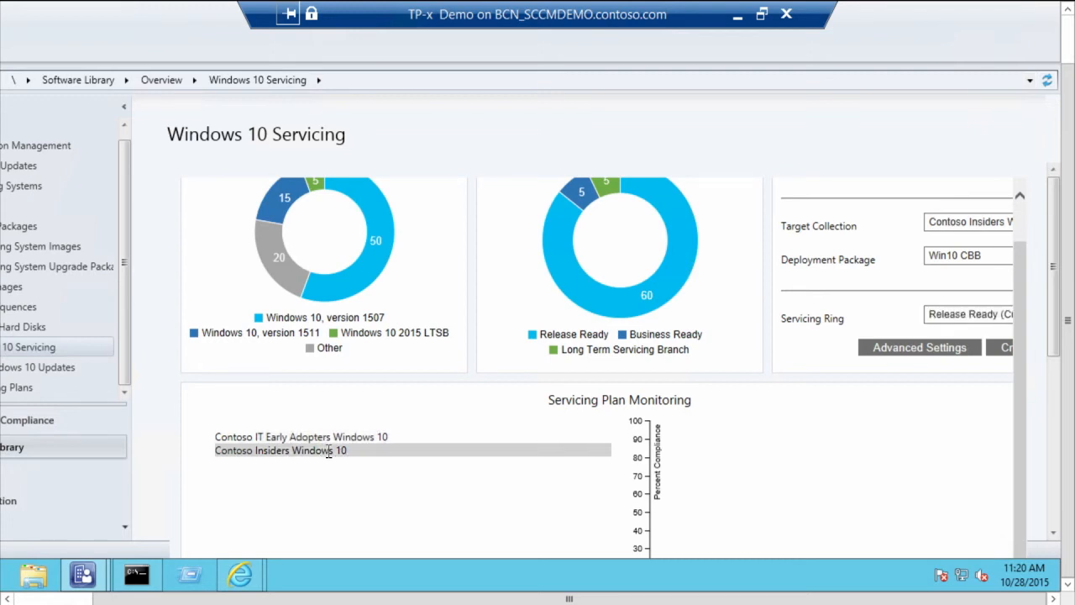
left_click(378, 436)
left_click_drag(518, 598, 432, 599)
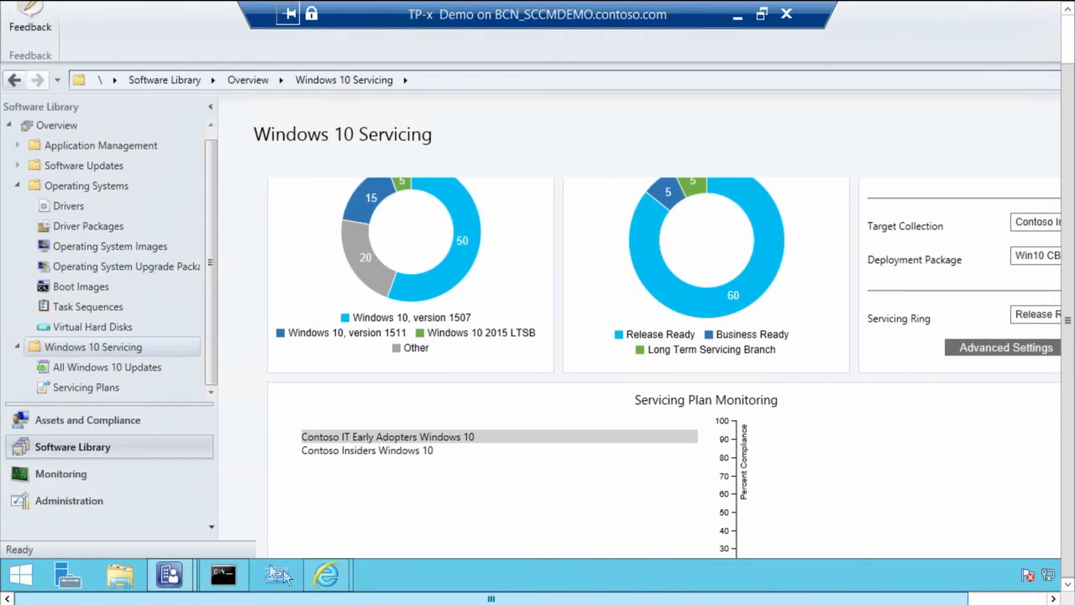
Step: Examine the deployment ring settings of the Contoso IT Early Adopters Windows 10 servicing plan and close its properties without changes
left_click(150, 388)
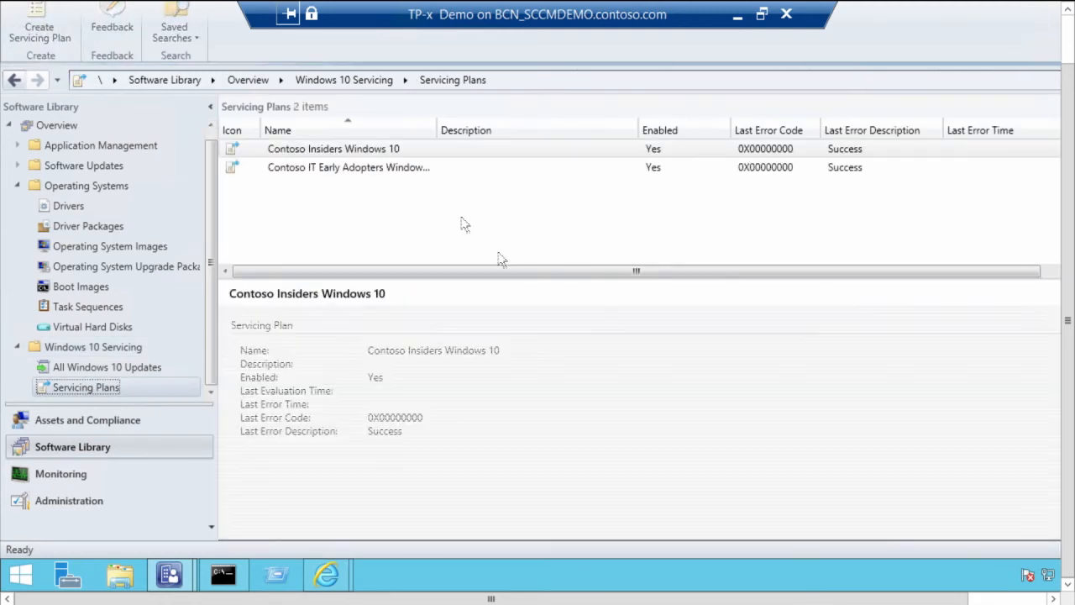
left_click(384, 148)
left_click(382, 168)
right_click(384, 168)
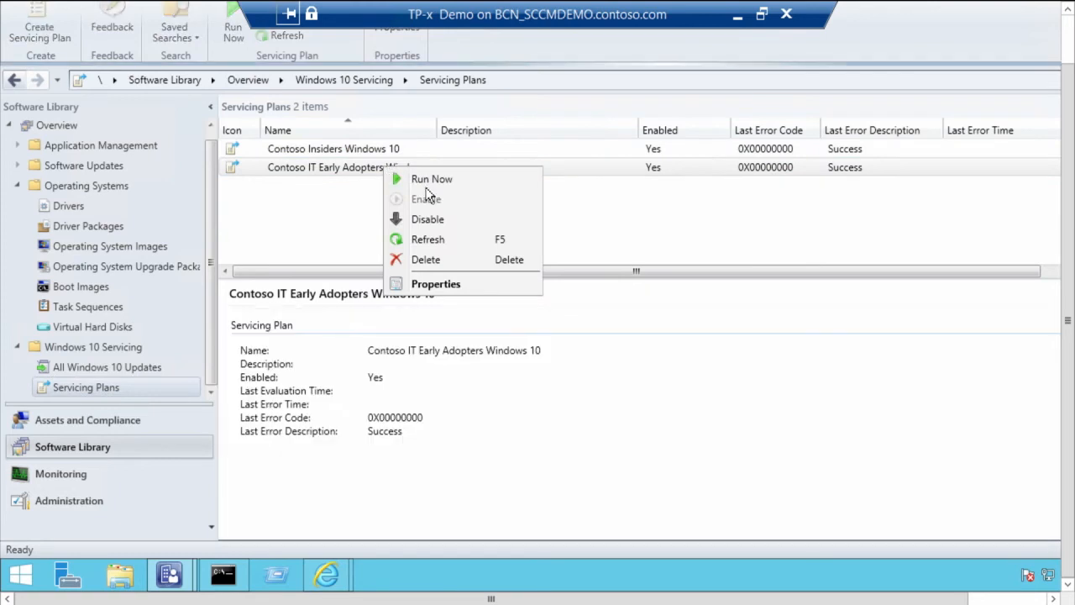
left_click(451, 283)
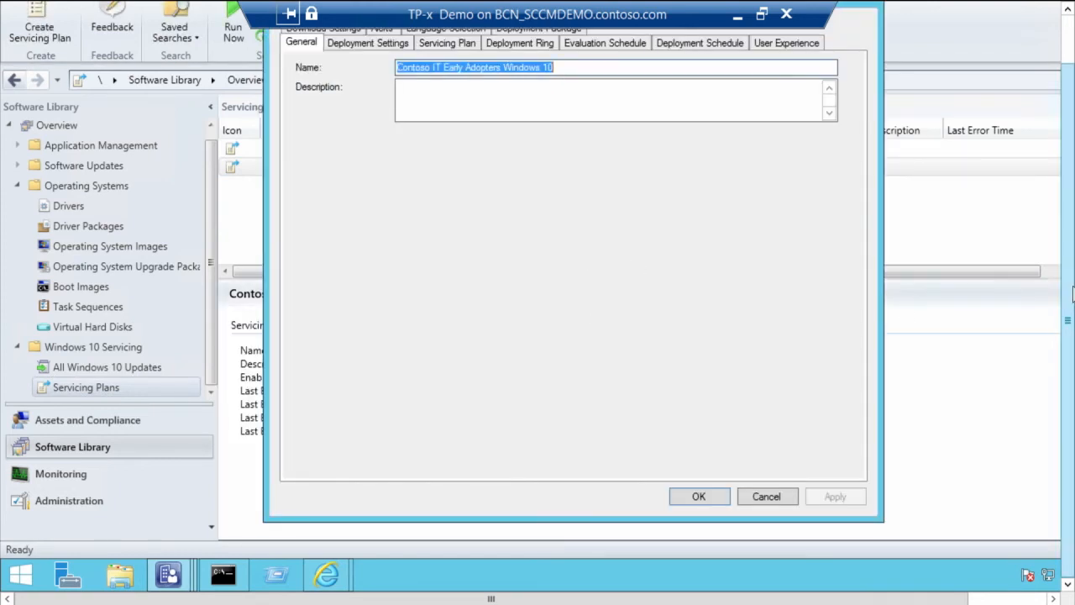
left_click(1072, 294)
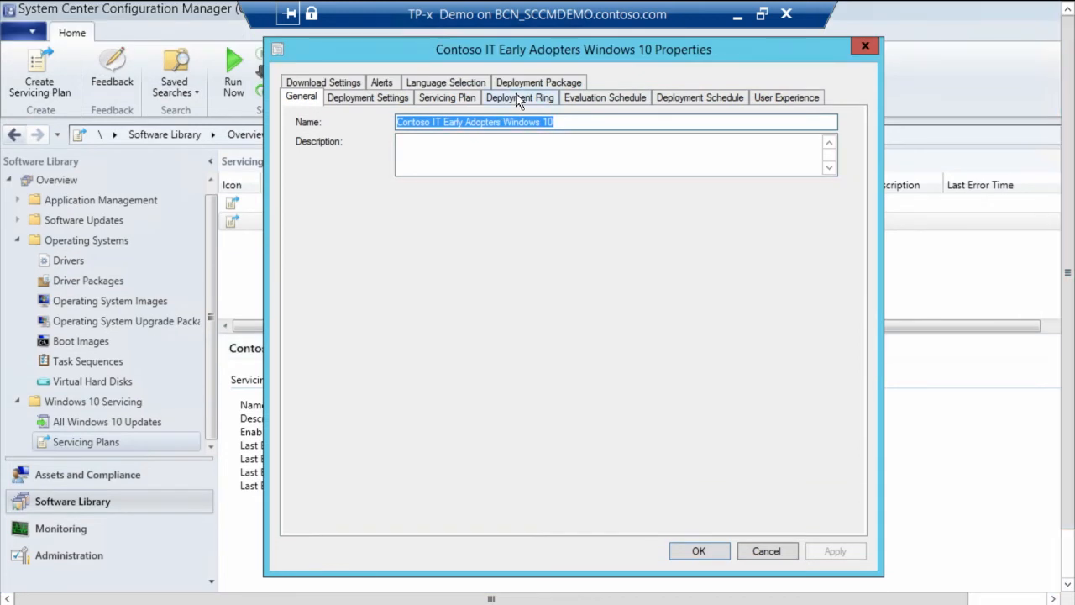
left_click(517, 98)
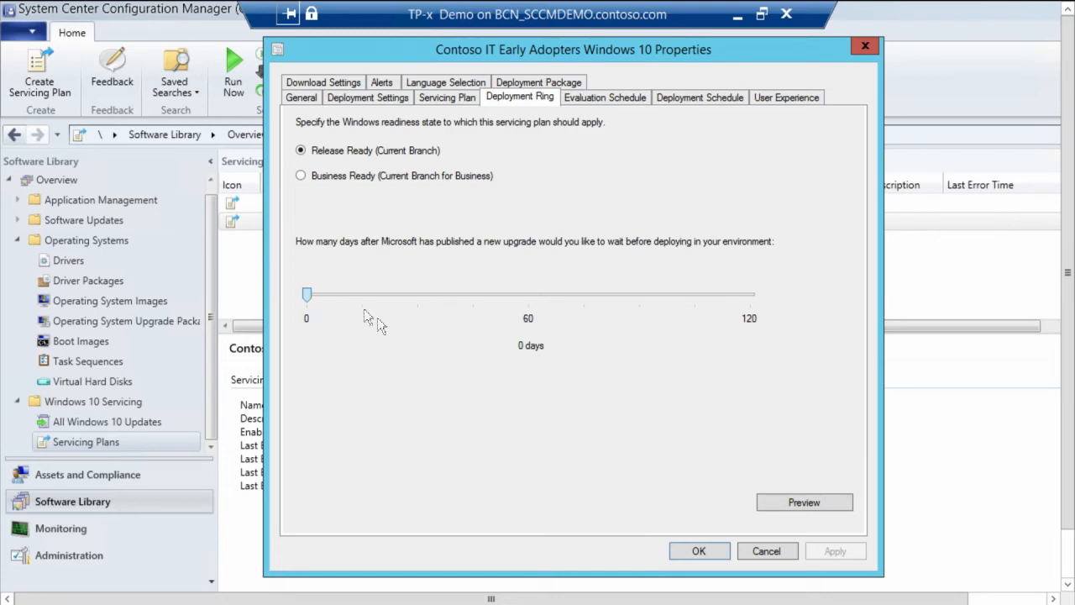
left_click(767, 550)
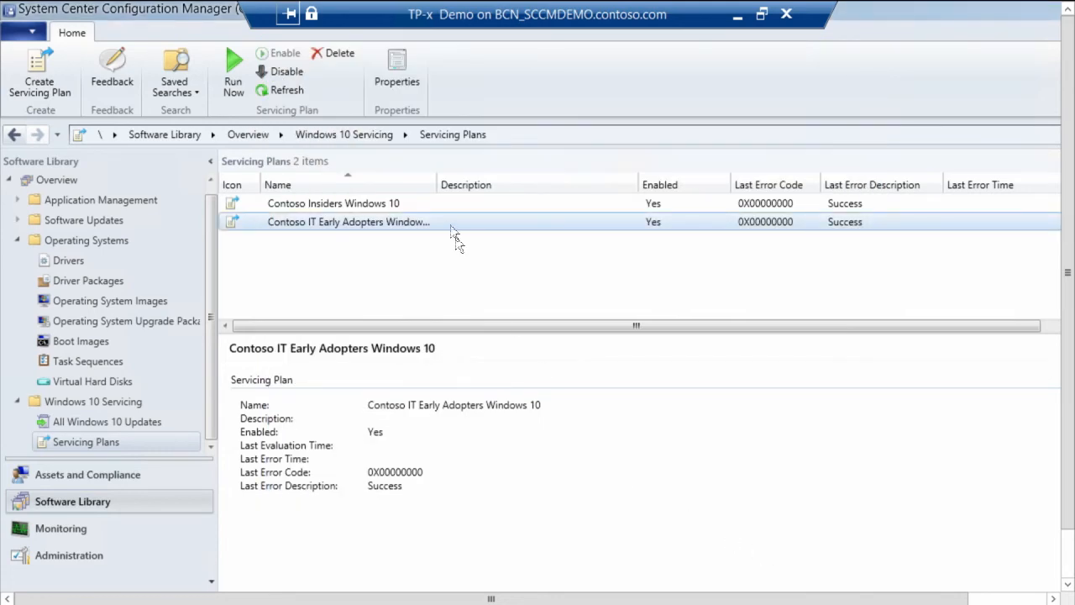
Step: Examine the target collection and deployment ring of the Contoso Insiders Windows 10 servicing plan and close its properties without changes
left_click(378, 204)
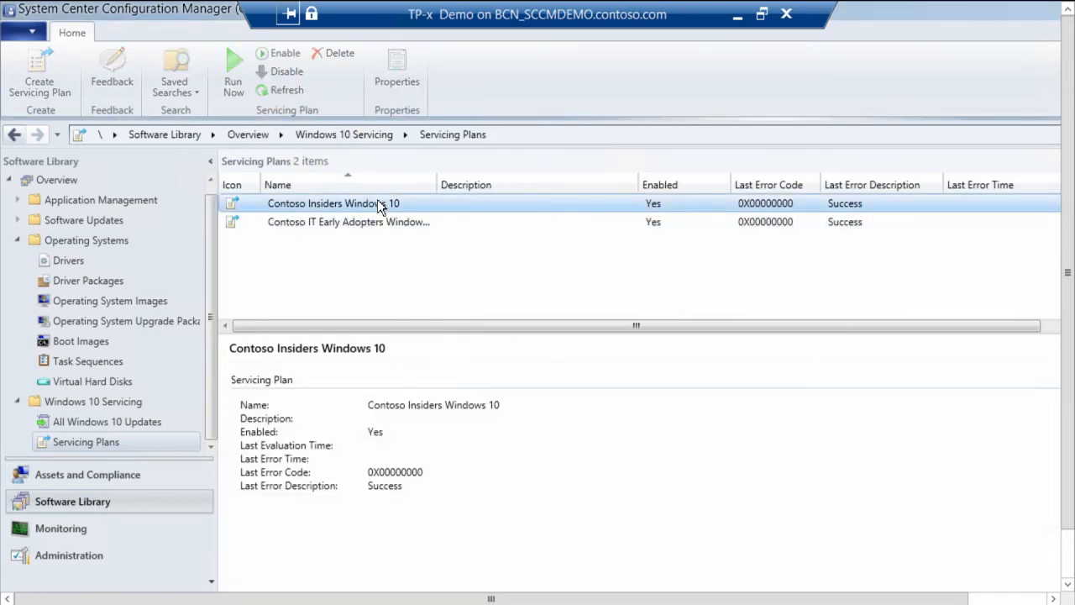
right_click(378, 204)
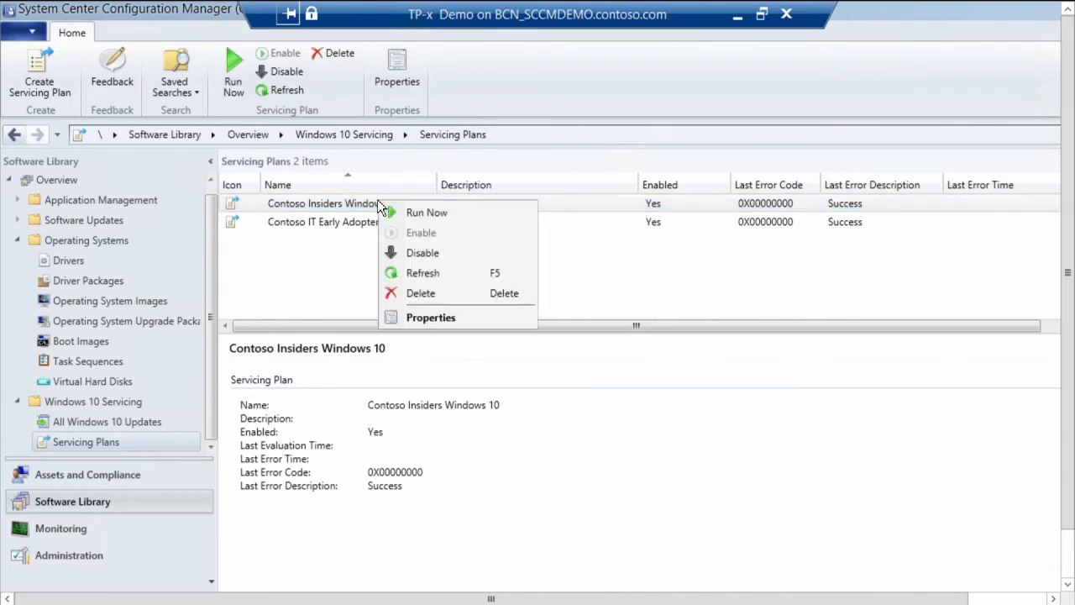
left_click(421, 317)
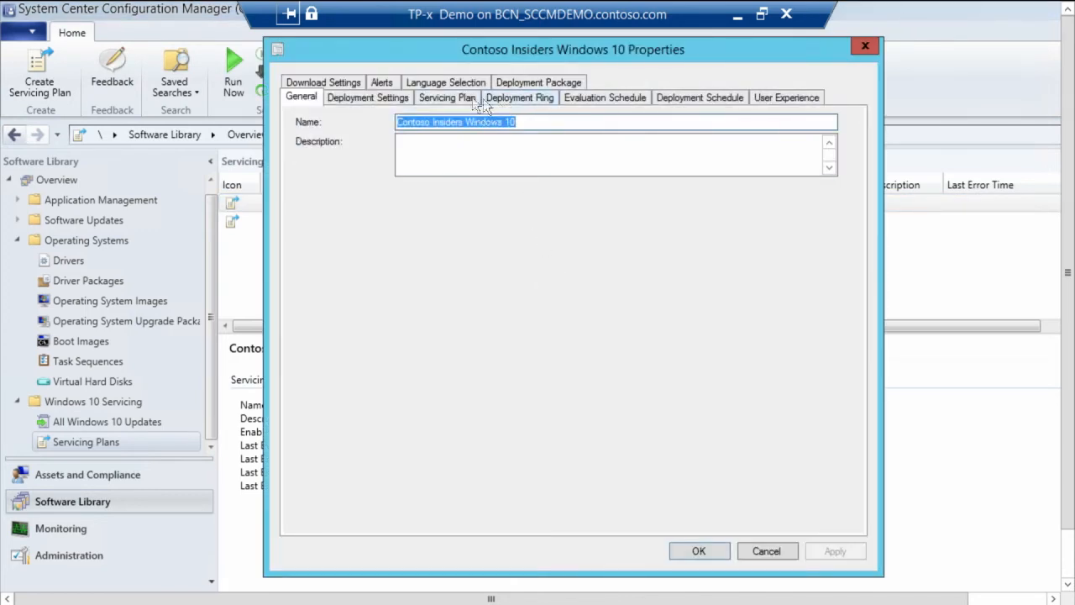
left_click(453, 97)
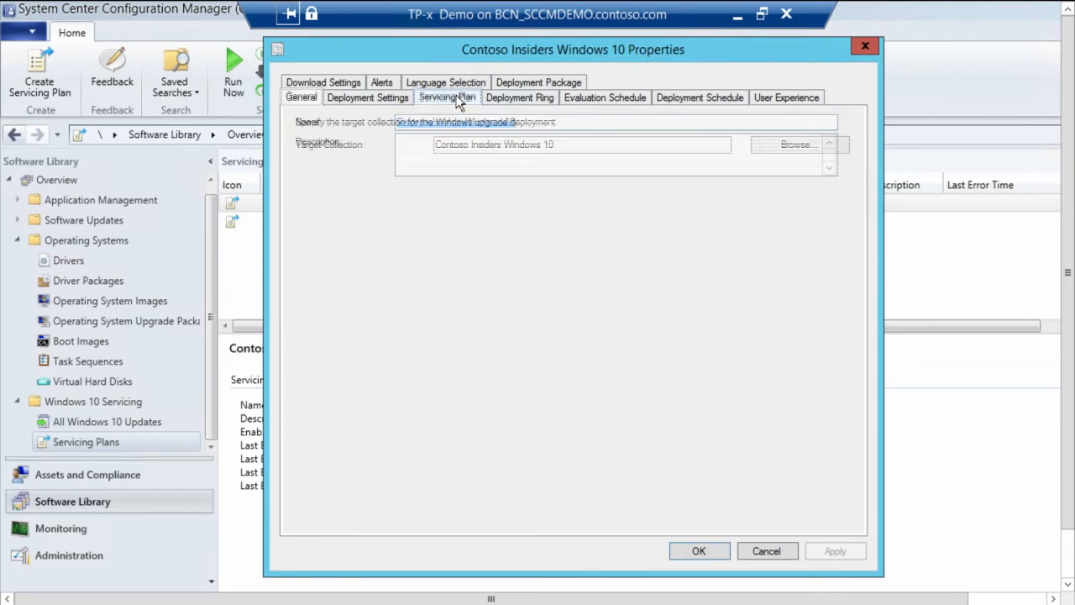
left_click(514, 102)
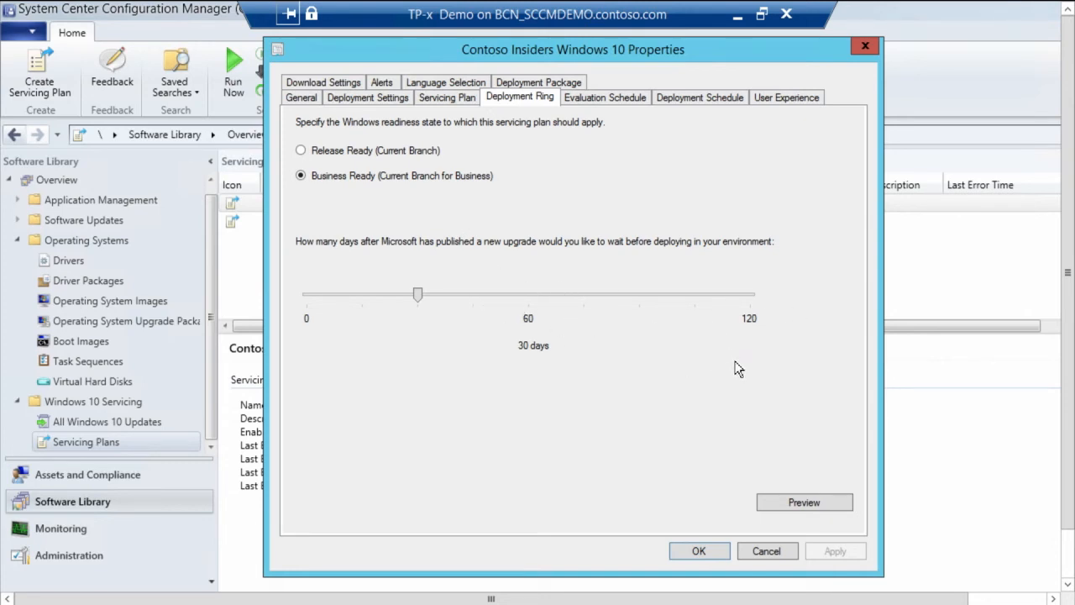
left_click(764, 549)
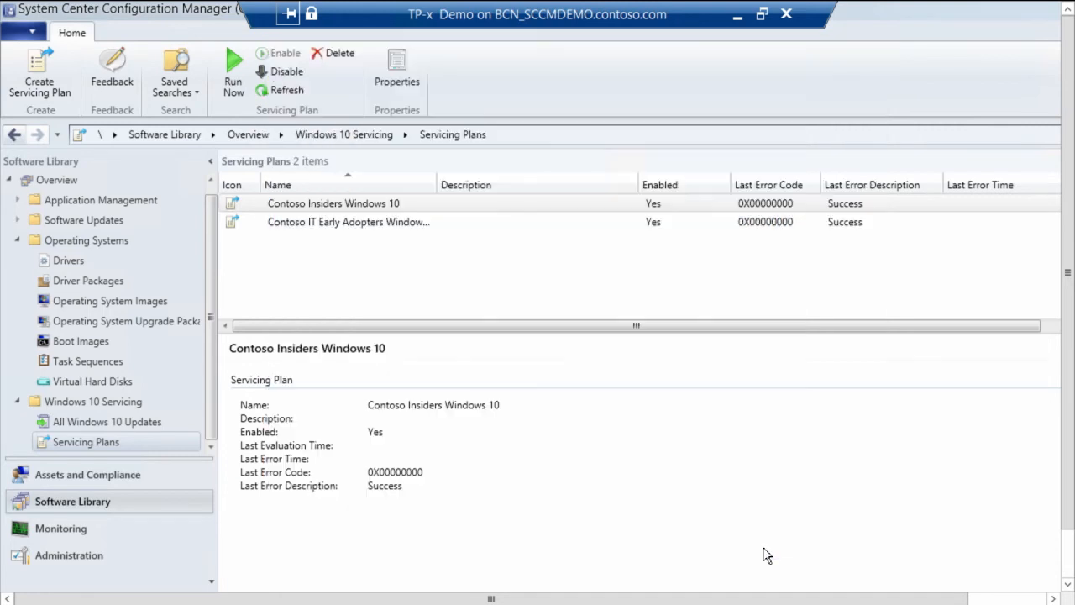
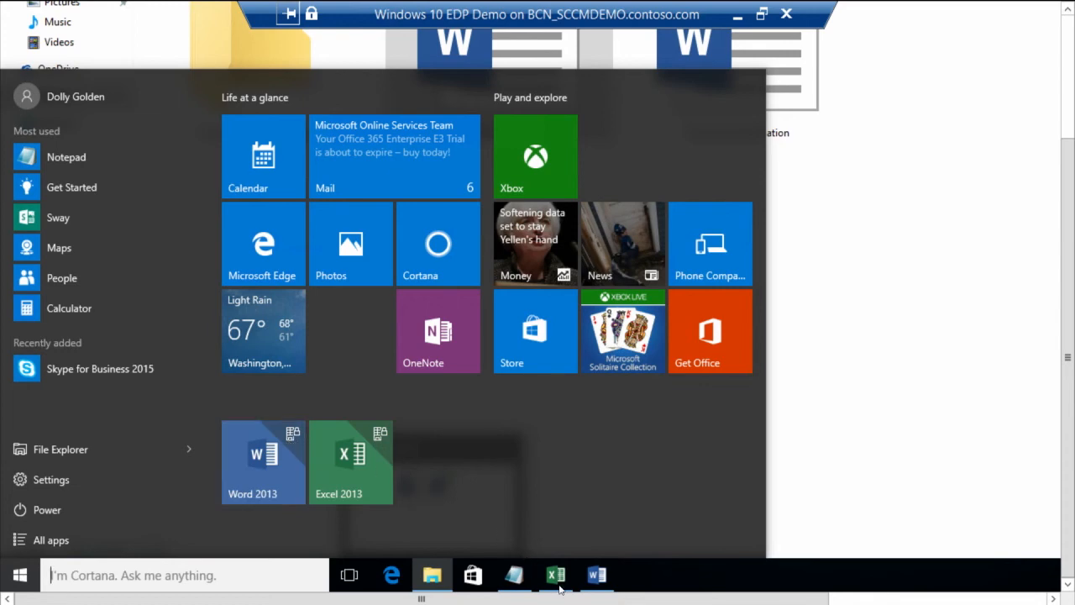
Step: Switch to the Top Secret Information document in Word and copy all of its text
left_click(597, 578)
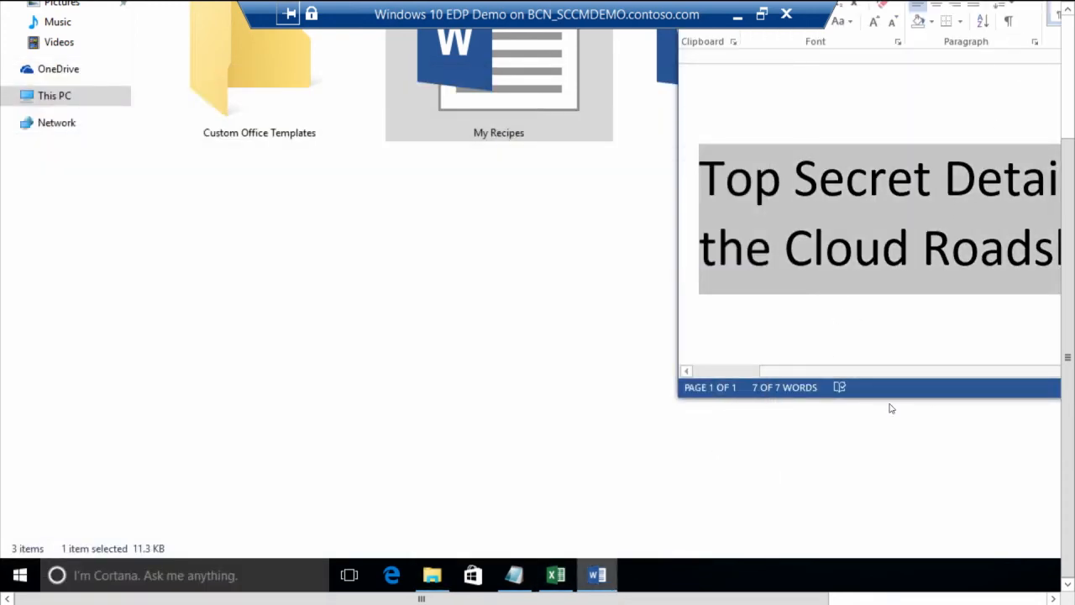
left_click_drag(892, 389, 774, 398)
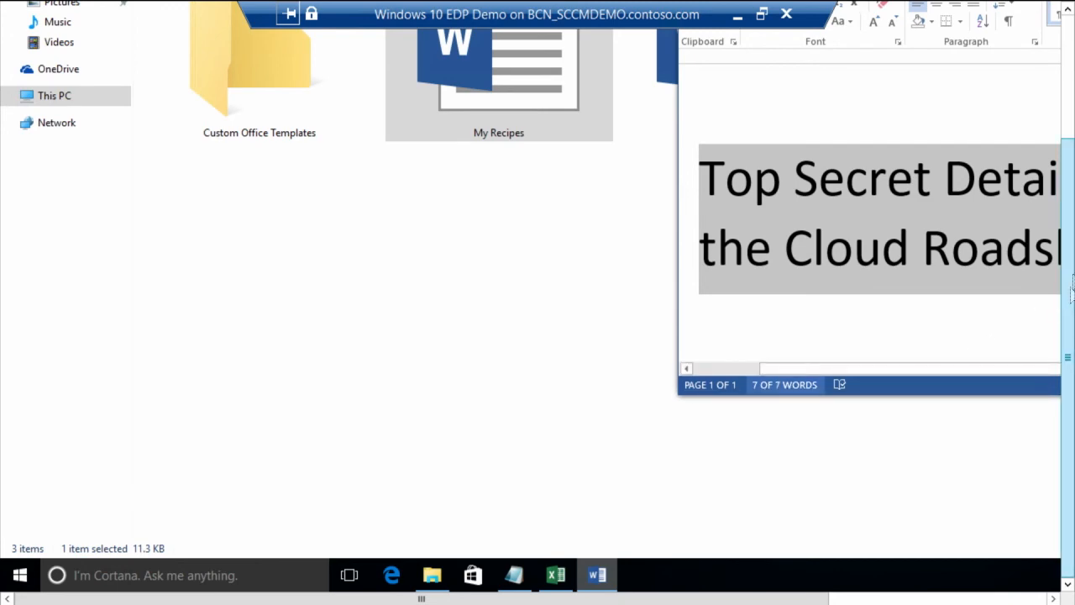
left_click_drag(1069, 288, 1071, 117)
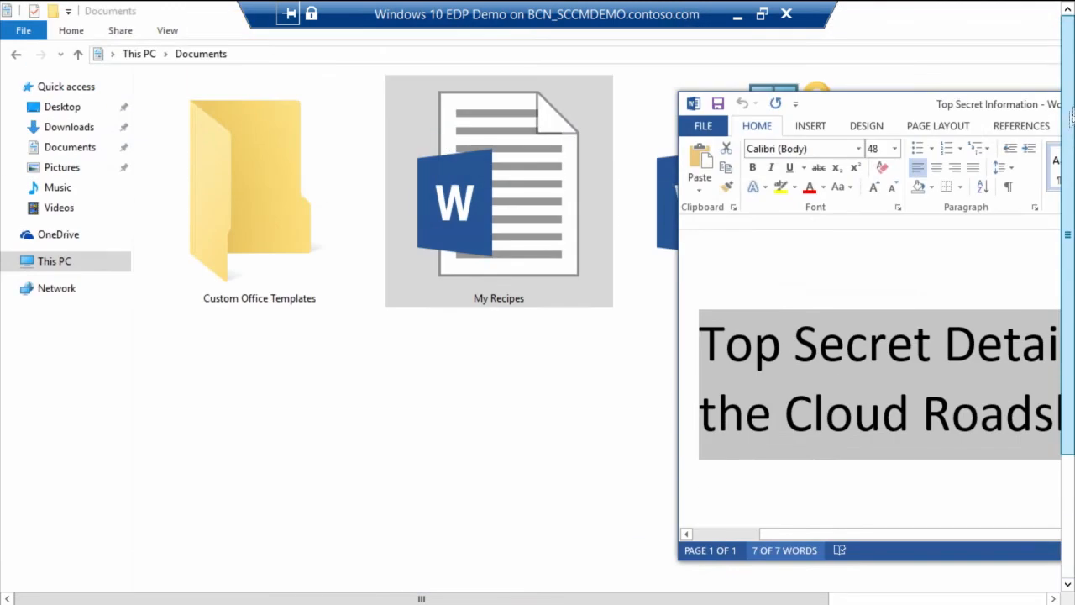
right_click(875, 339)
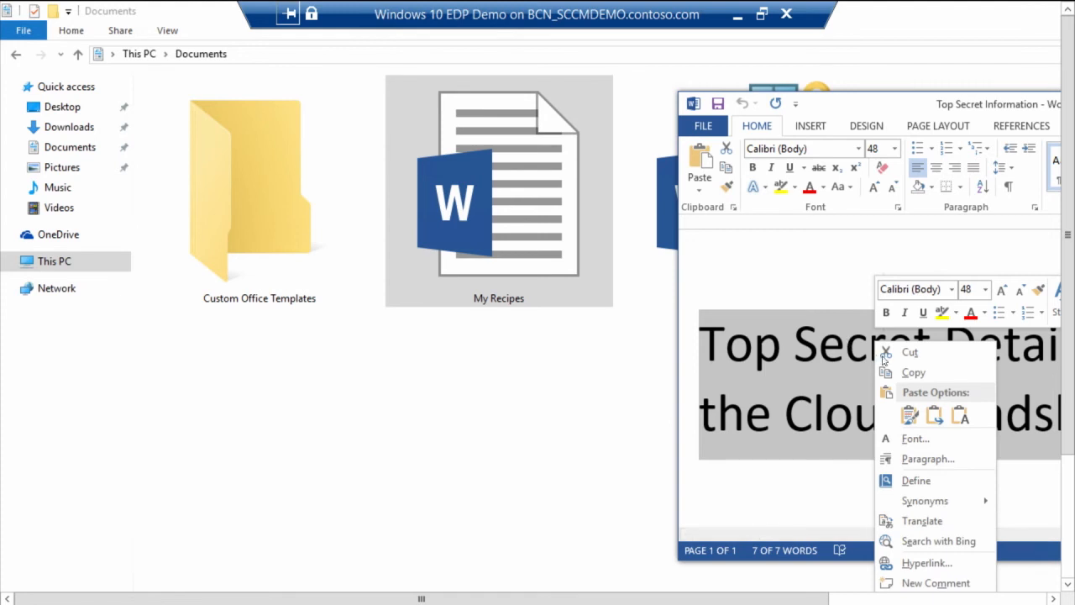
left_click(785, 377)
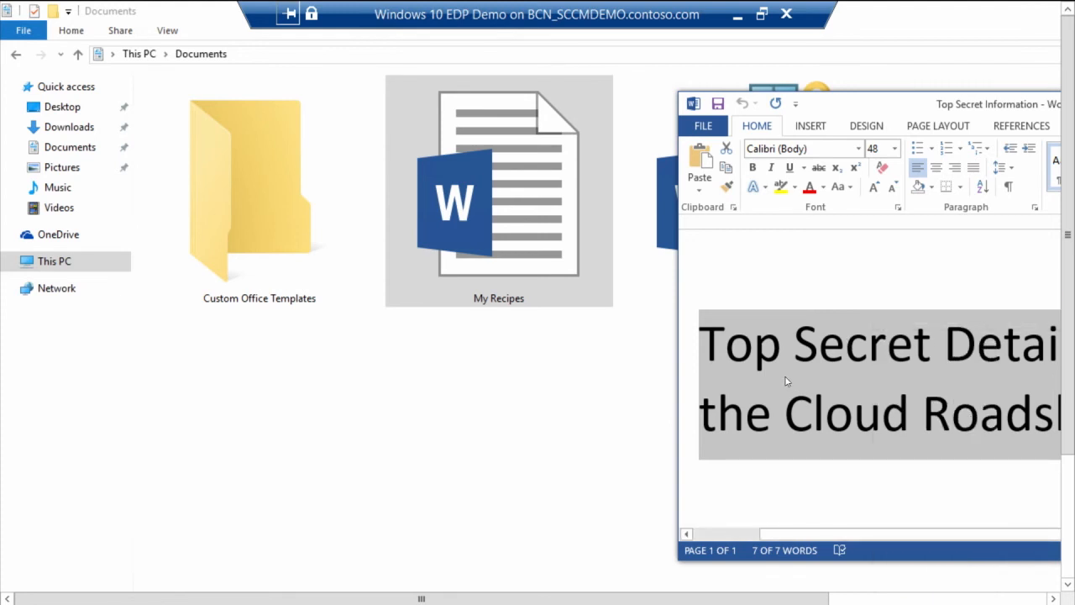
left_click(858, 380)
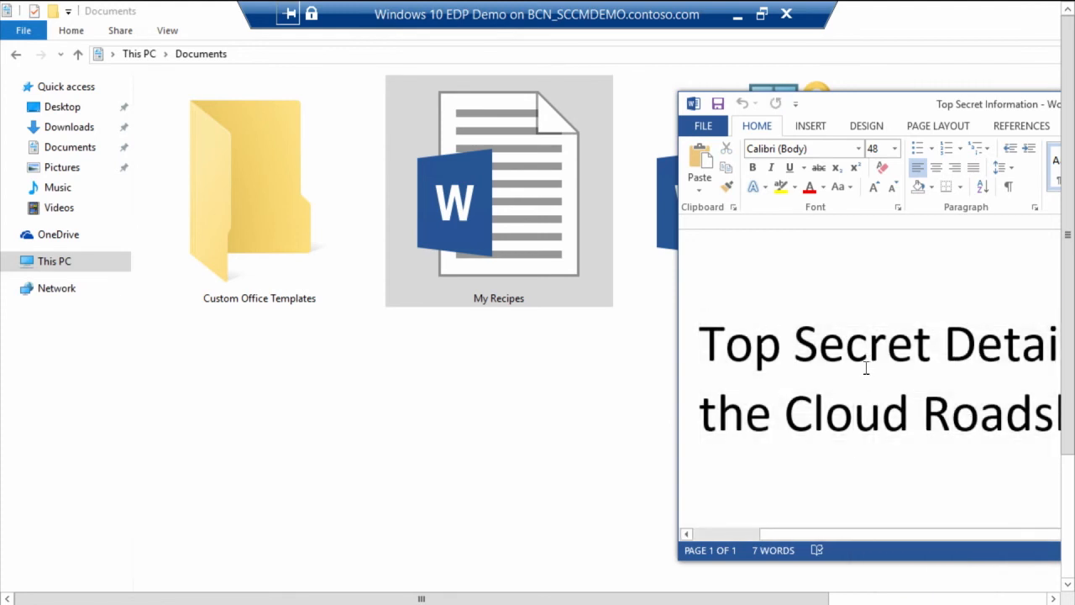
key("ctrl+a")
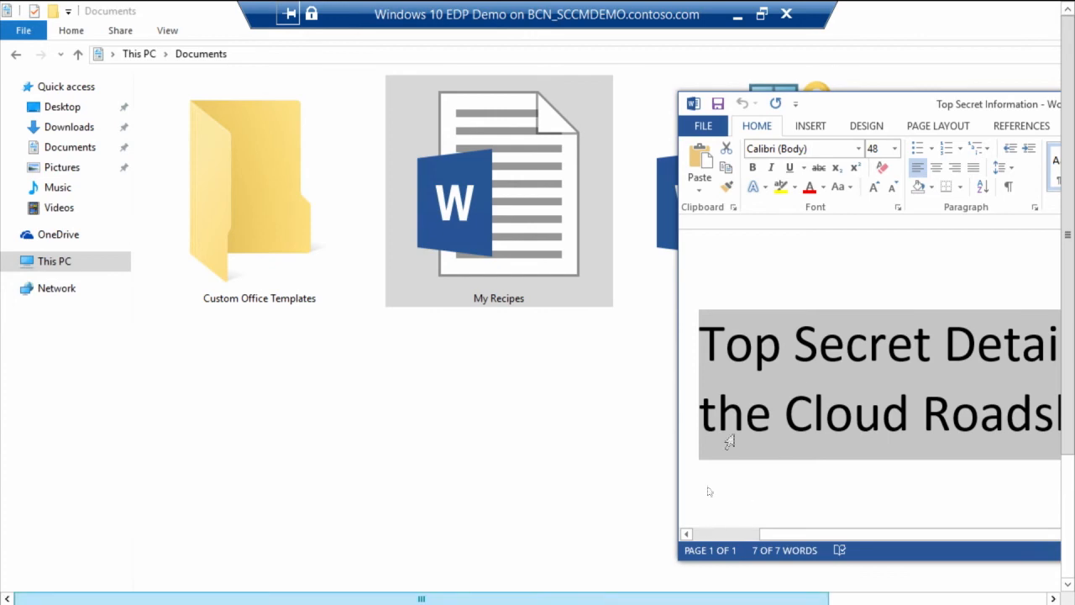
Step: Try to paste the copied Word text into the blank untitled Notepad document
left_click_drag(1068, 329, 1048, 439)
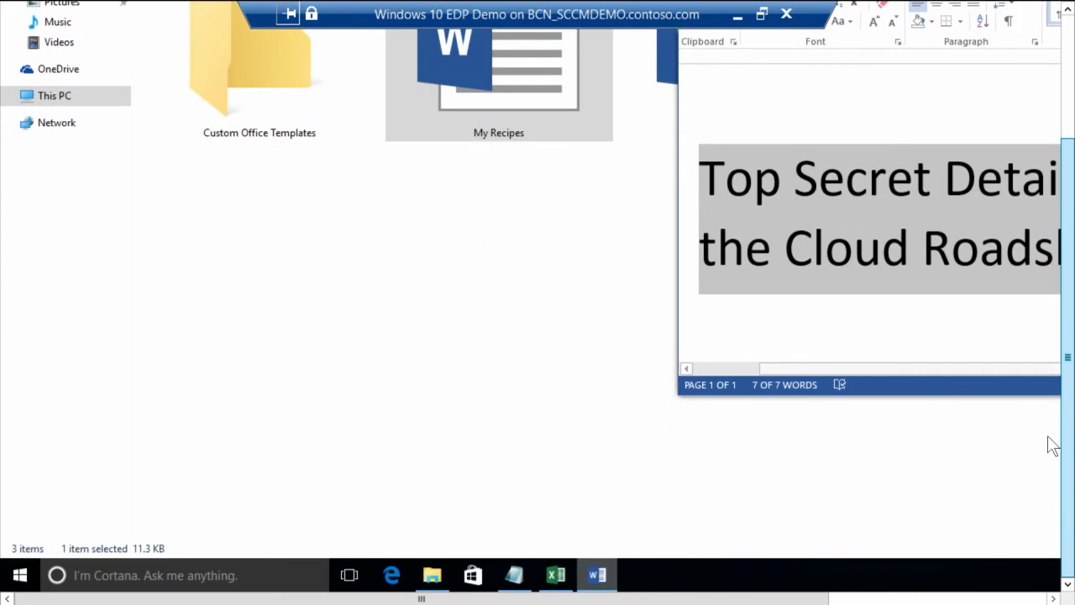
left_click(514, 575)
left_click_drag(1069, 218, 1060, 90)
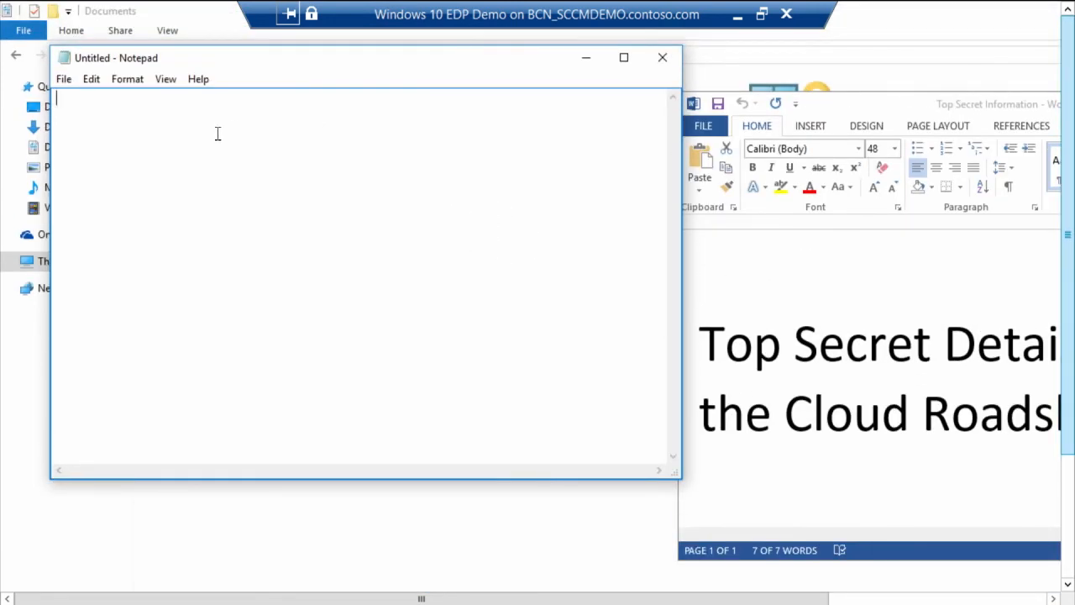
key("ctrl+v")
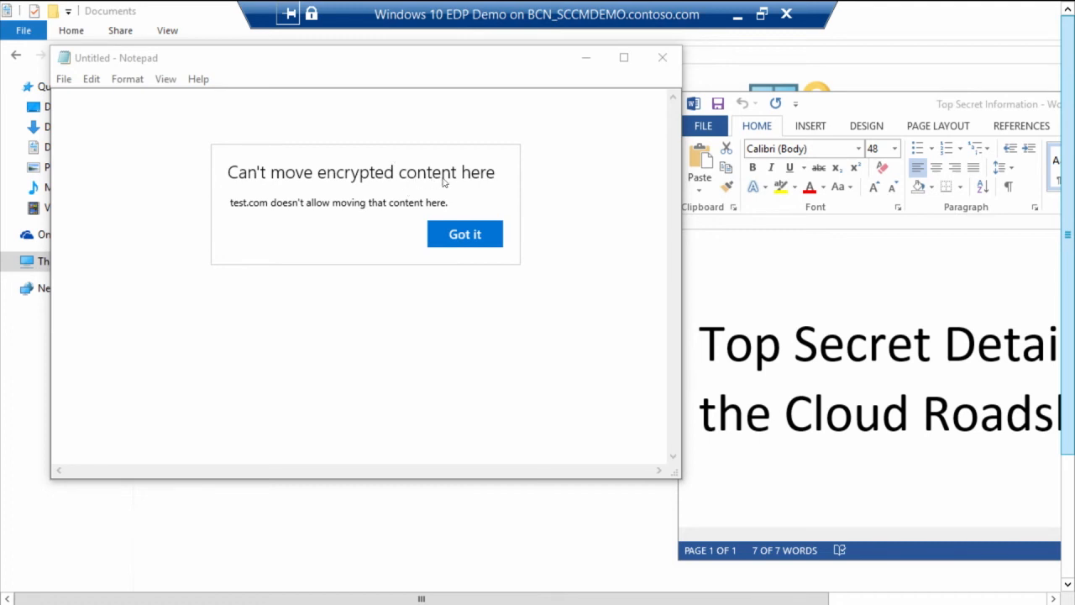
left_click(465, 236)
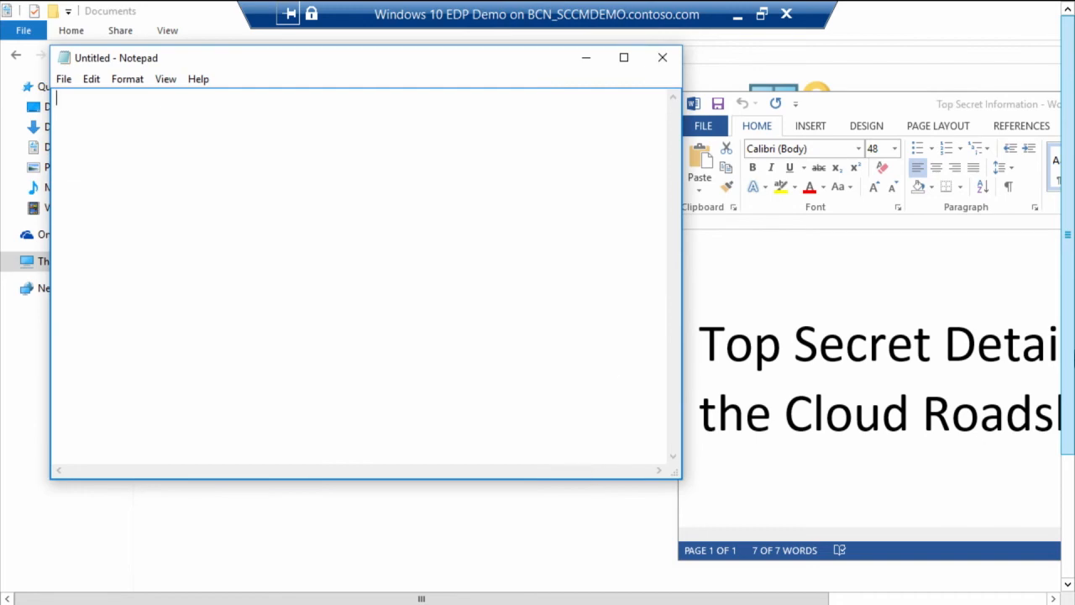
Step: Return to the Documents folder and minimize the Windows 10 EDP Demo remote session
left_click_drag(1067, 374, 1058, 474)
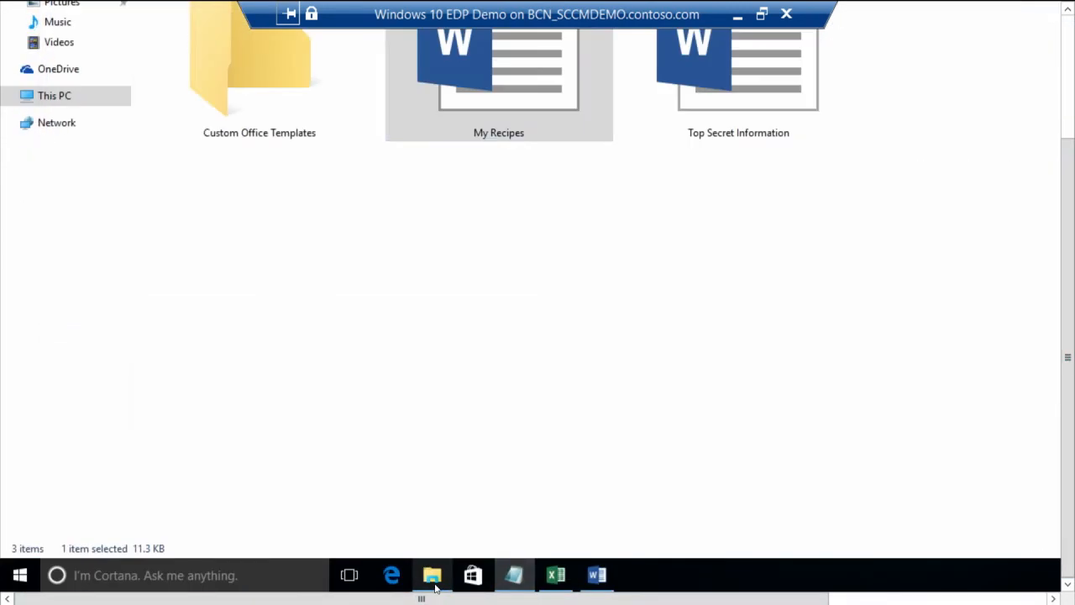
left_click_drag(1069, 351, 1070, 218)
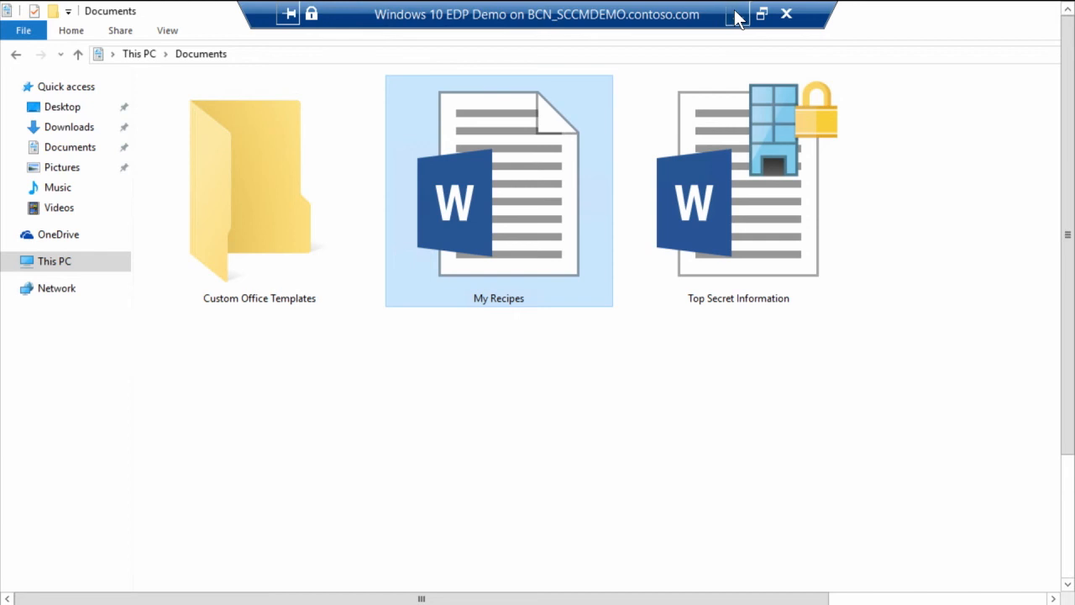
left_click(736, 15)
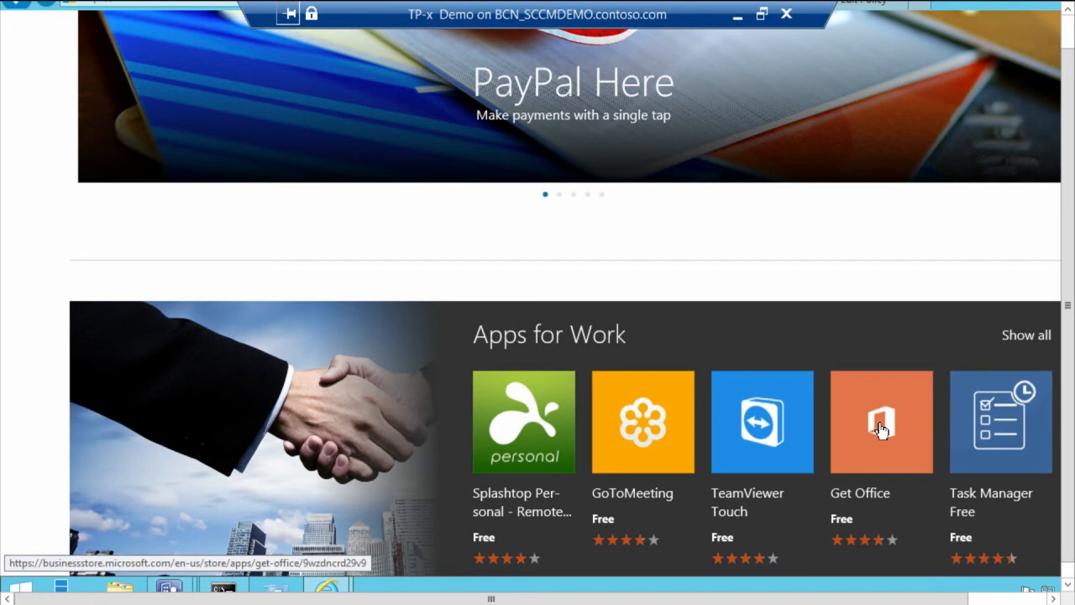
Step: Acquire the Get Office app from Apps for Work with the Offline license type and confirm its distribution
left_click(882, 426)
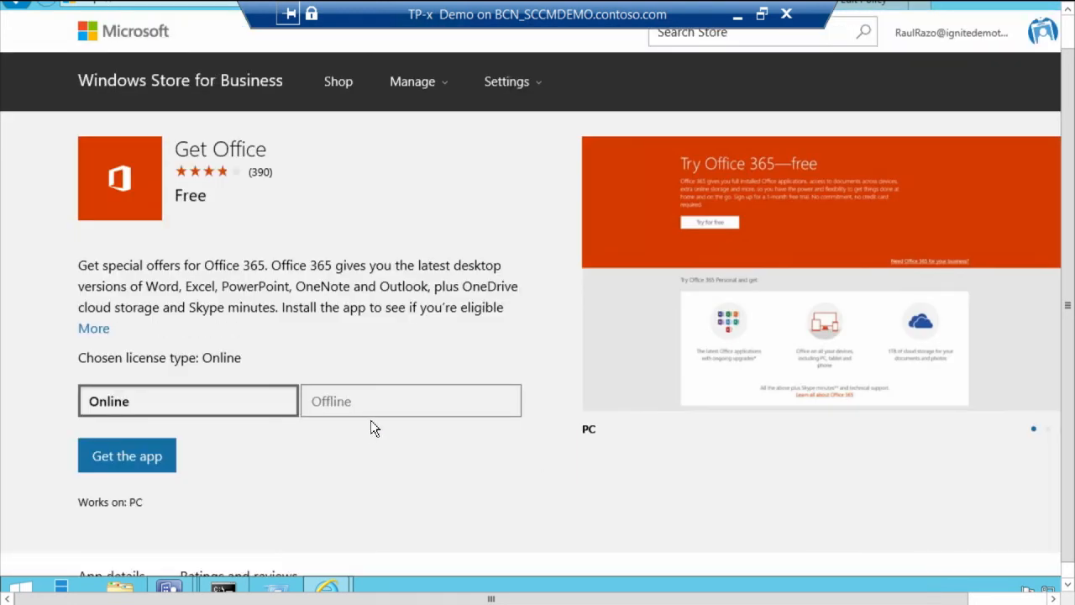
left_click(375, 402)
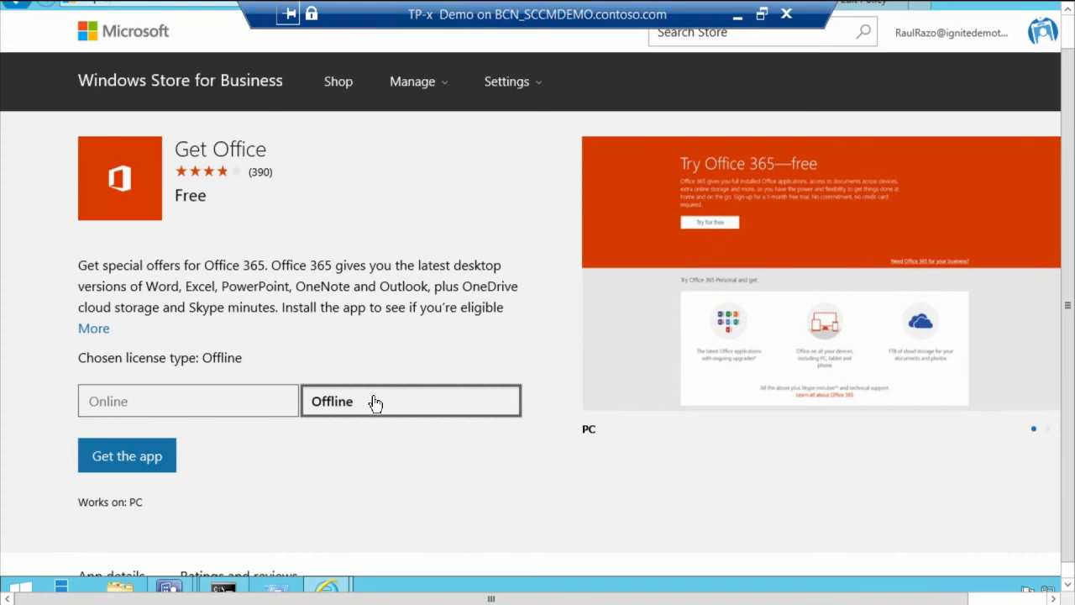
left_click(157, 457)
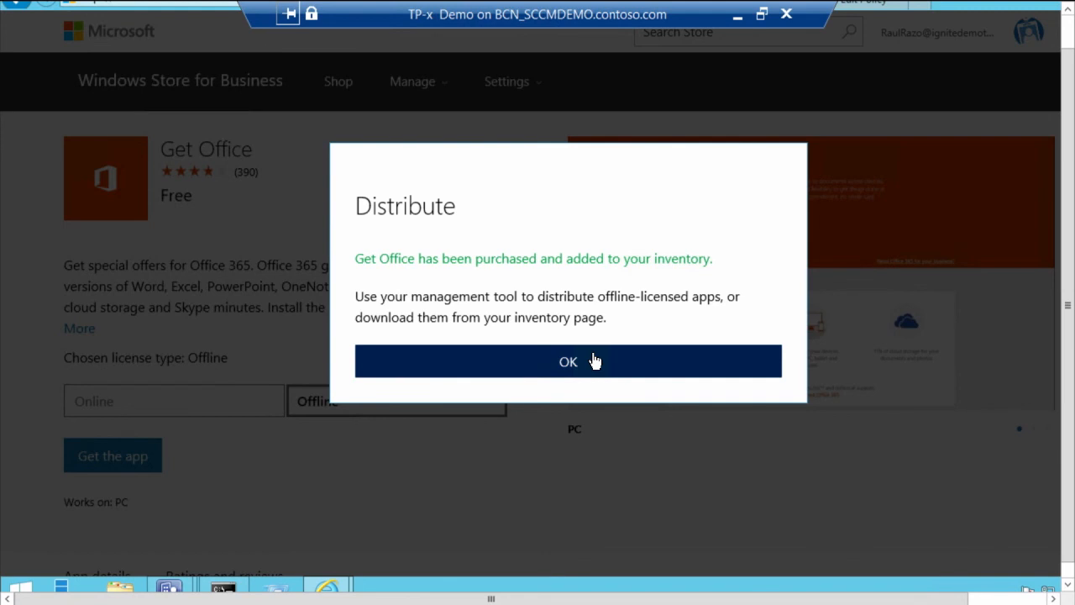
left_click(598, 361)
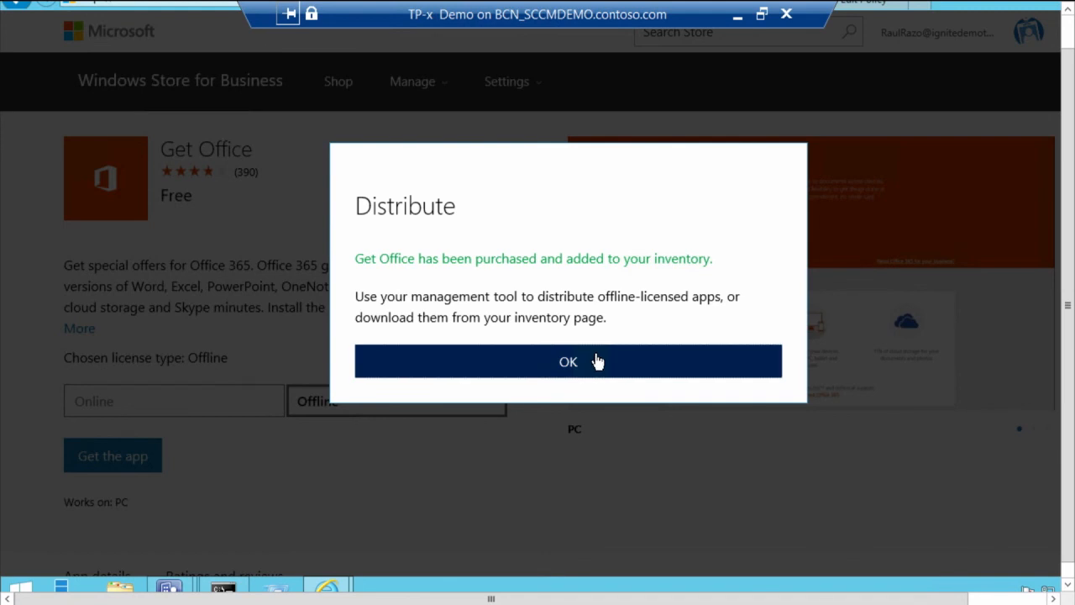
left_click(561, 361)
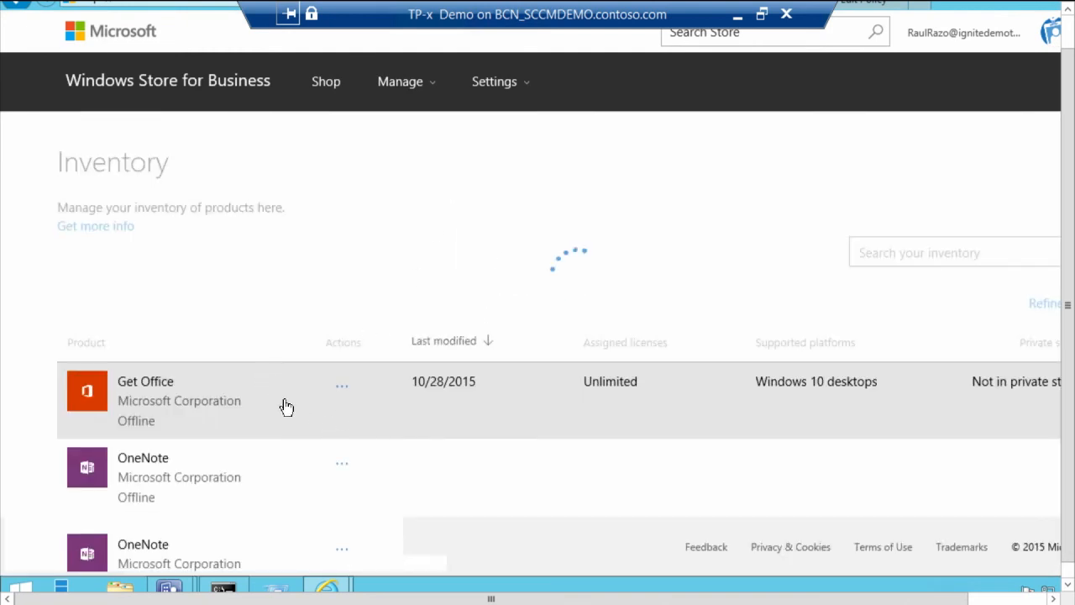
Step: Download the Get Office package for offline use on the Desktop platform and save it to the StoreApps folder
left_click(342, 389)
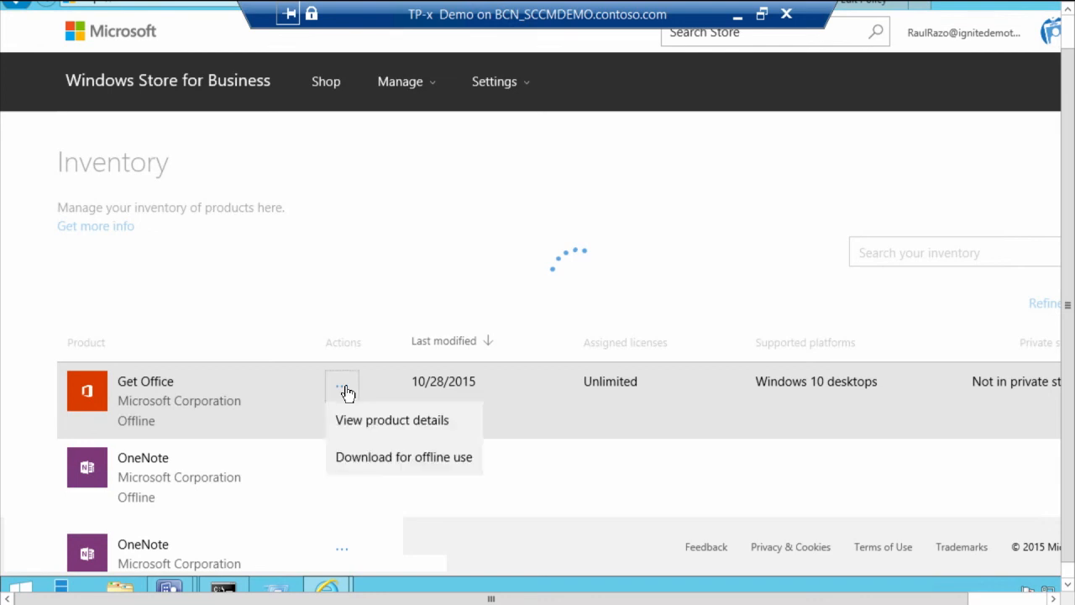
left_click(370, 458)
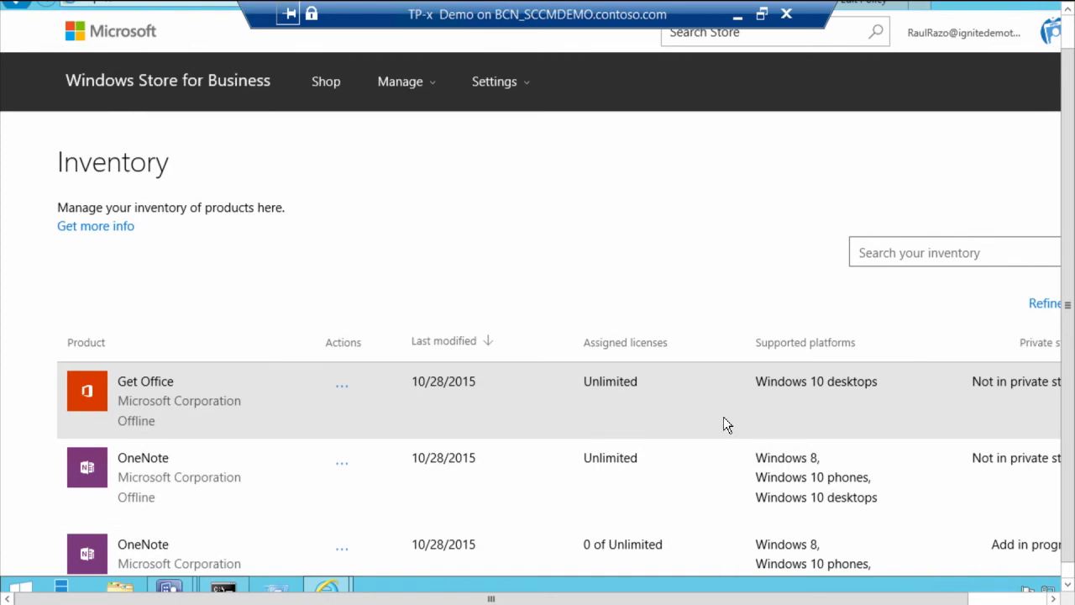
left_click(725, 425)
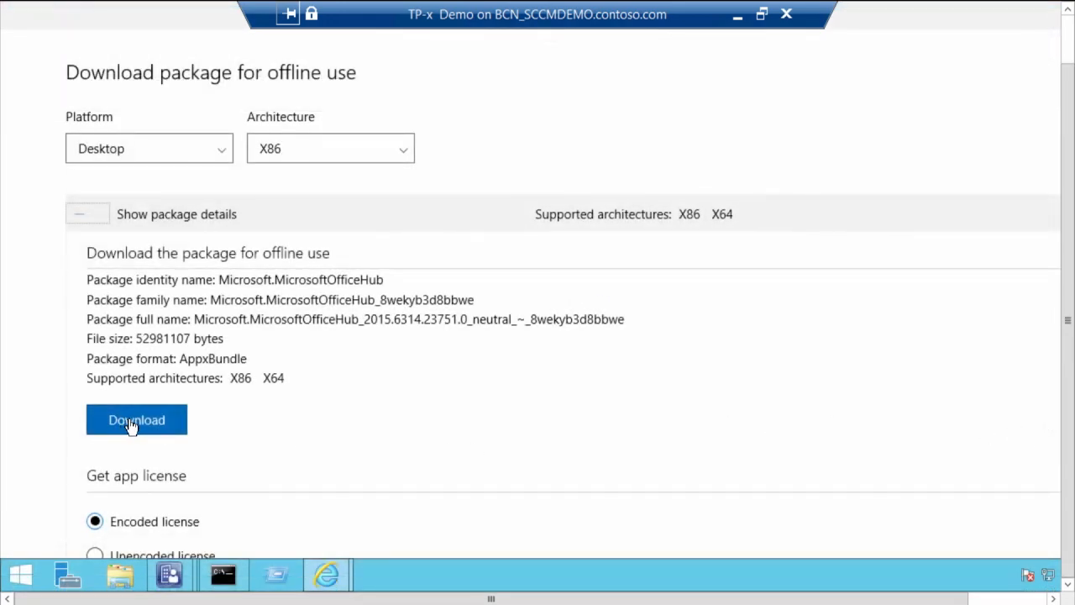
left_click(130, 426)
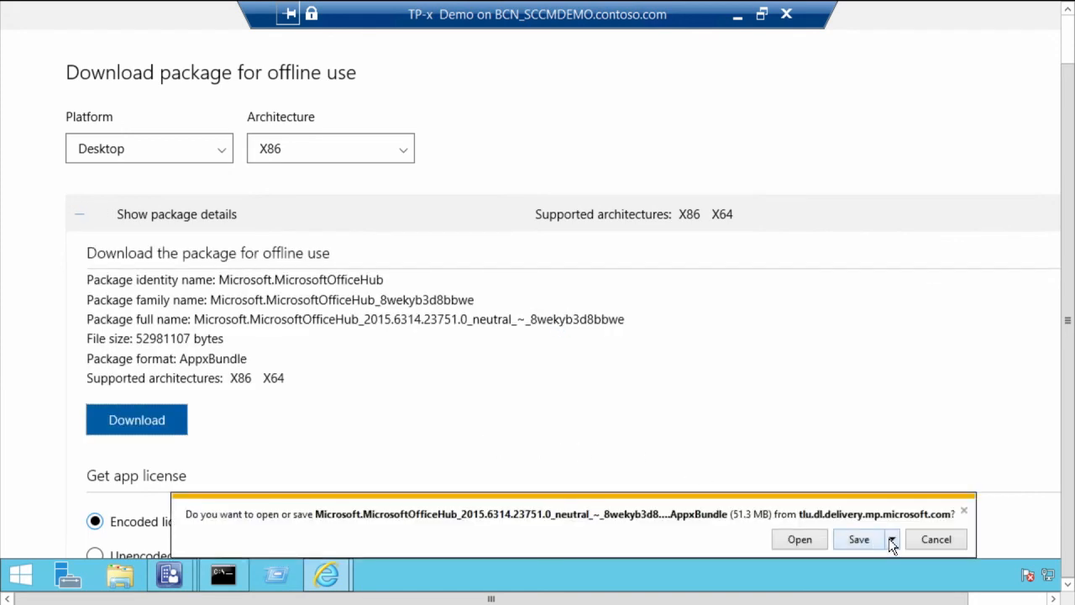
left_click(892, 542)
left_click(945, 517)
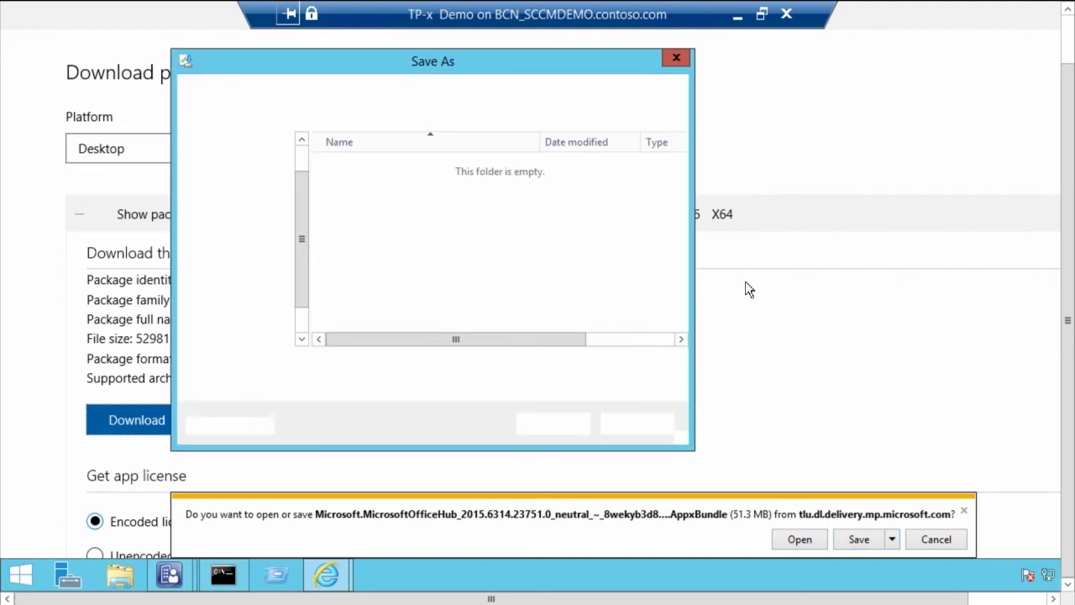
left_click(565, 424)
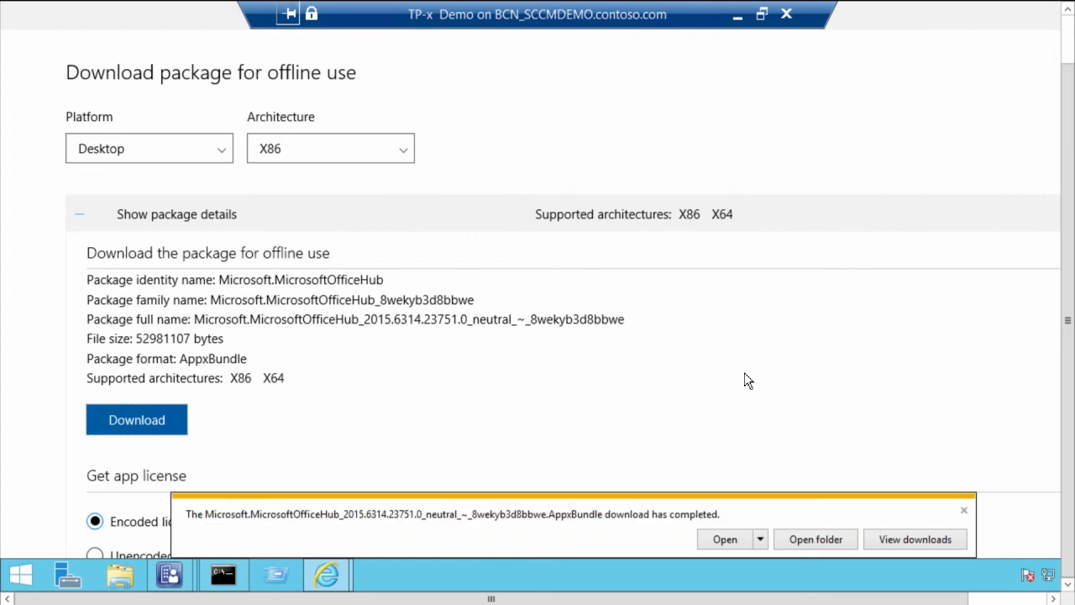
Step: View the downloaded app package in its StoreApps folder and return to the download page
left_click(817, 539)
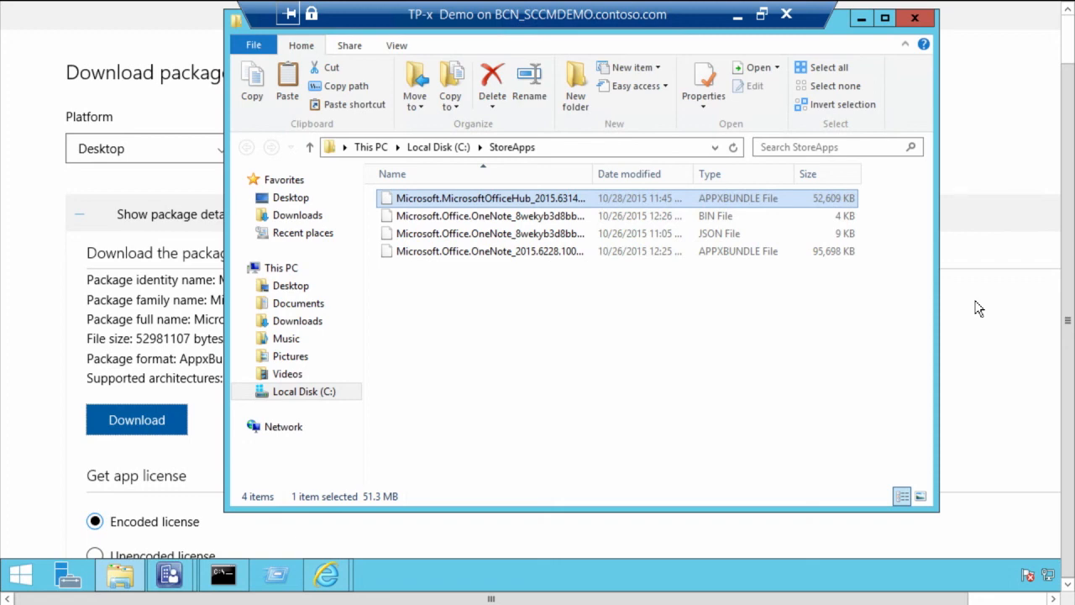
left_click(979, 309)
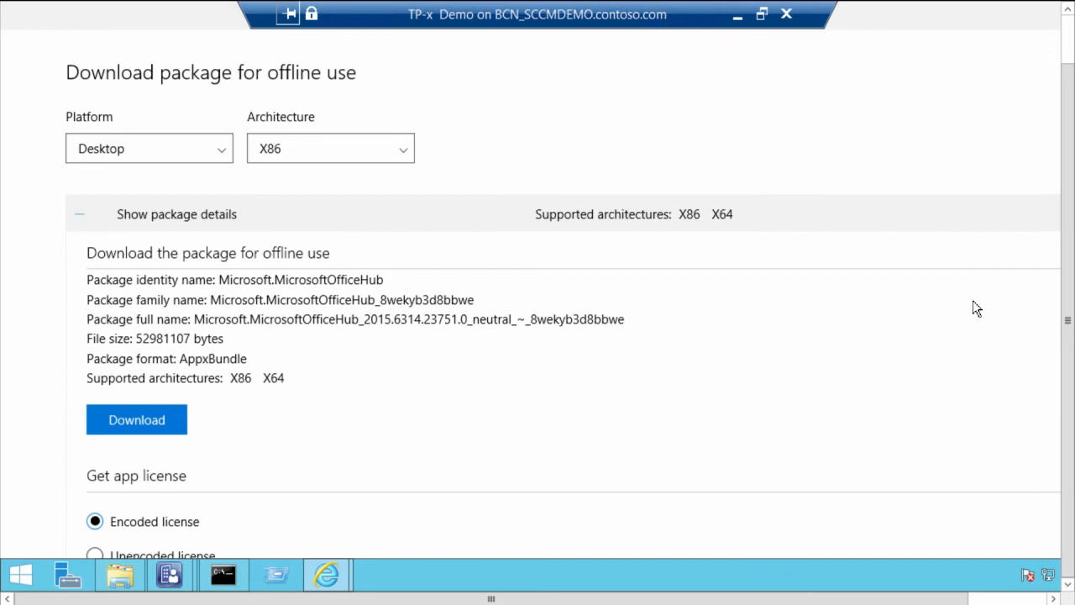
Step: Minimize the TP-x Demo remote session and advance the presentation past the Summary slide
left_click(737, 13)
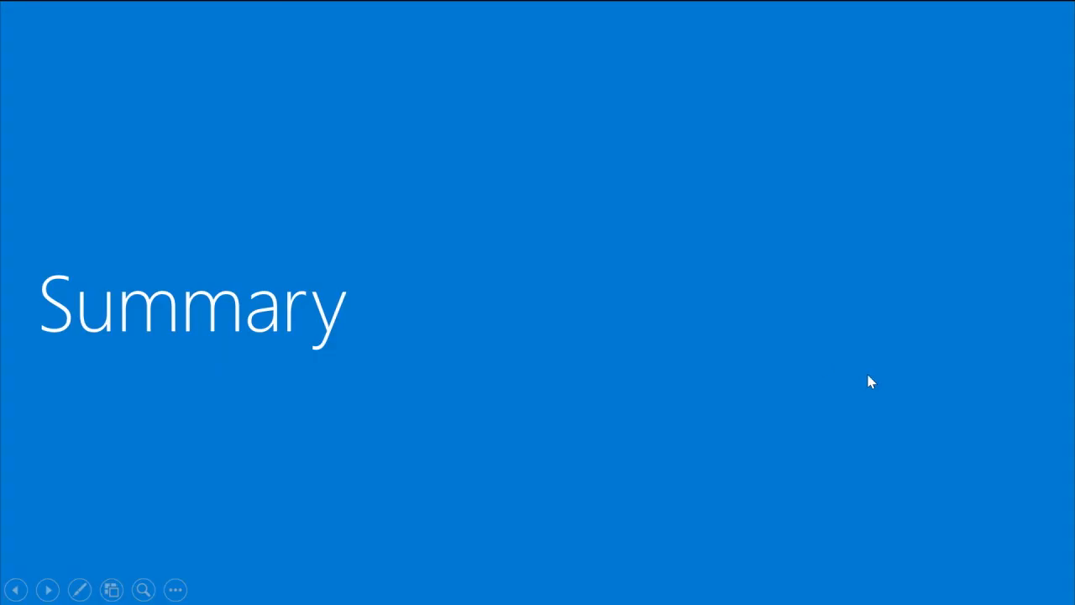
key("Right")
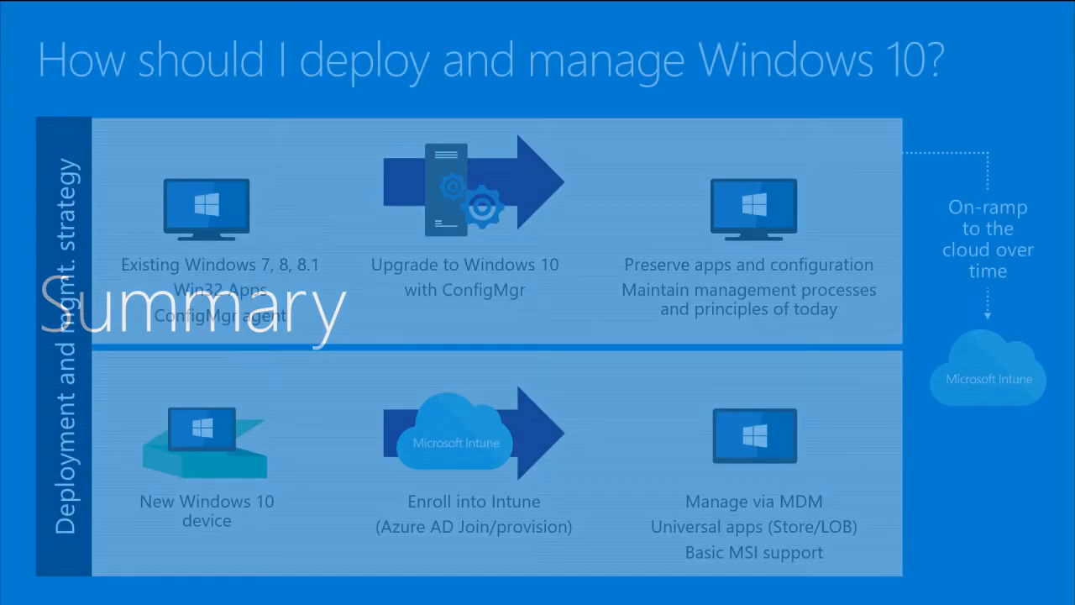